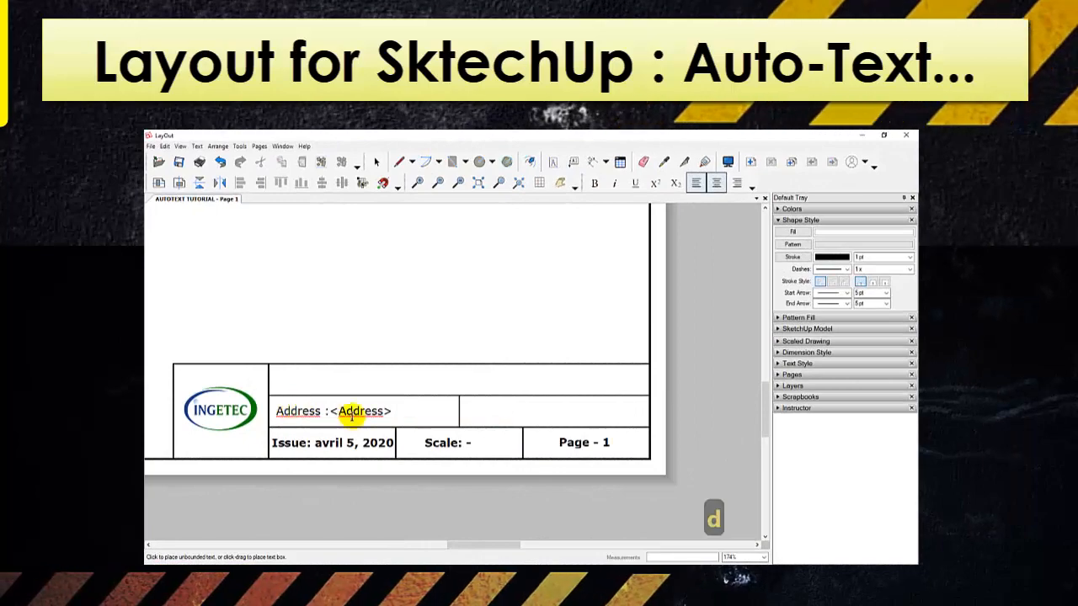
{"action": "left_click", "coordinate": [428, 426]}
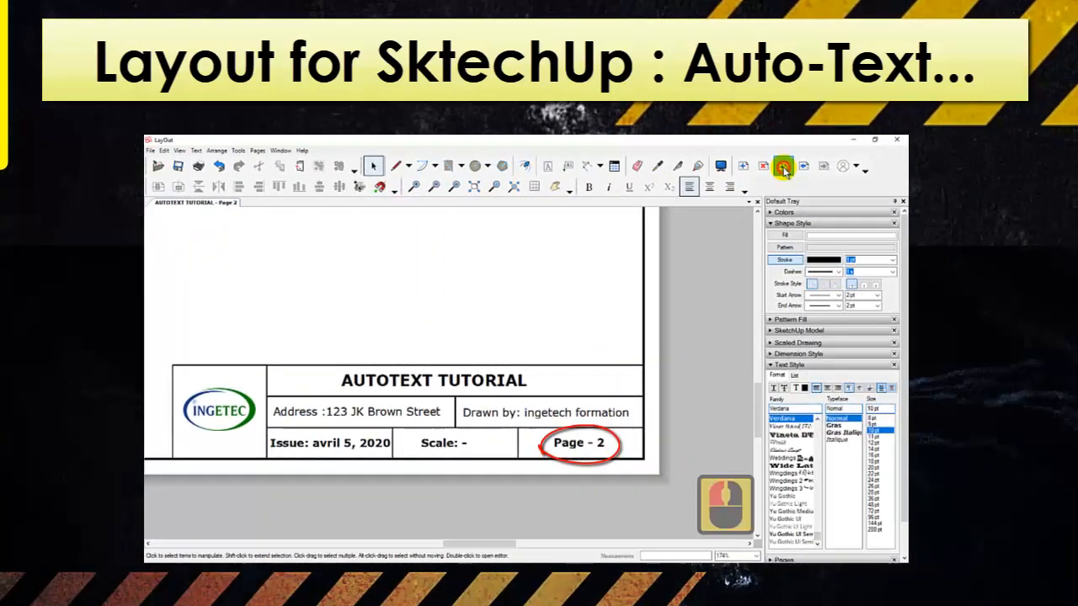
{"action": "left_click", "coordinate": [783, 168]}
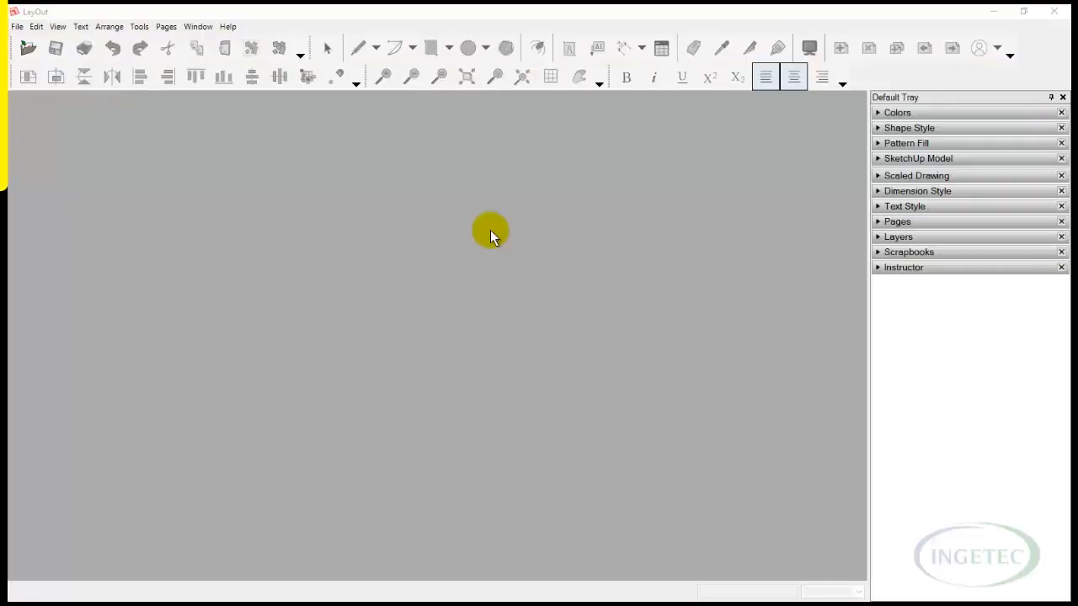
Step: Create a new document from the plain paper A4 Landscape template
{"action": "left_click", "coordinate": [19, 27]}
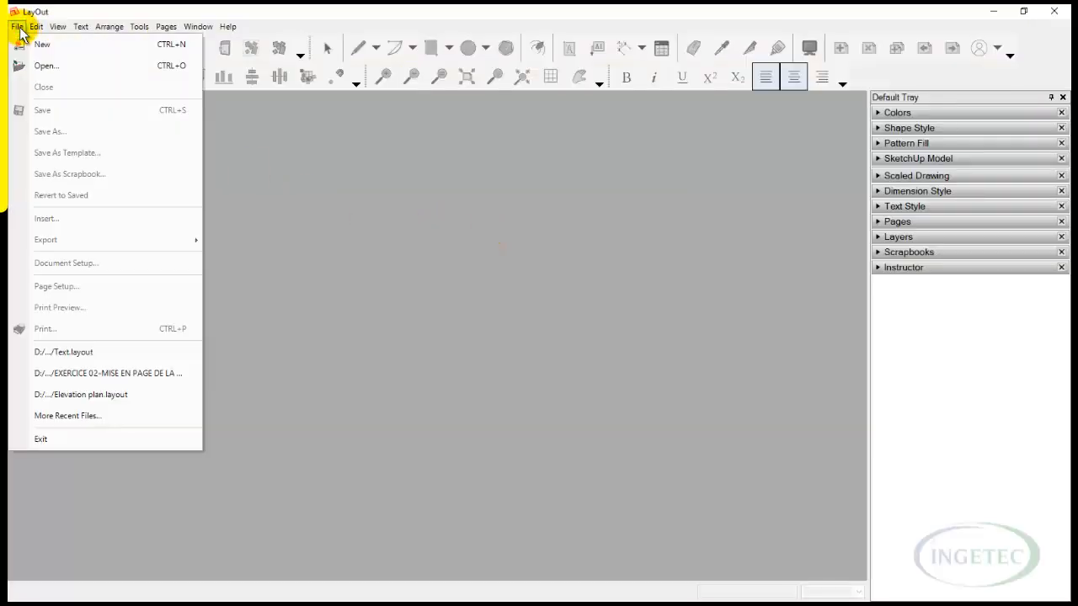
{"action": "left_click", "coordinate": [41, 43]}
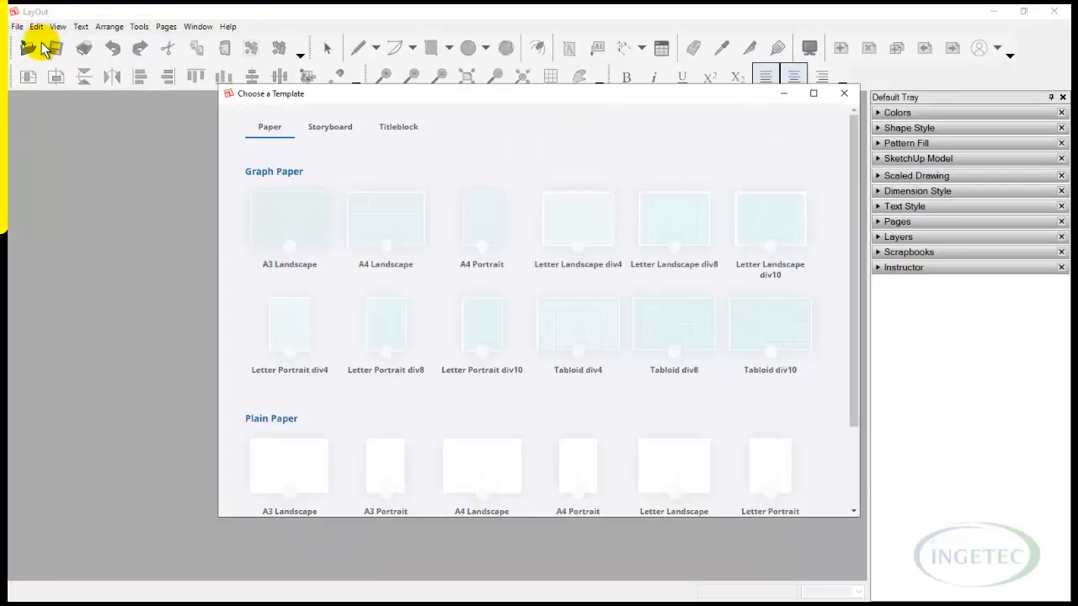
{"action": "scroll", "coordinate": [449, 274], "scroll_direction": "down", "scroll_amount": 2}
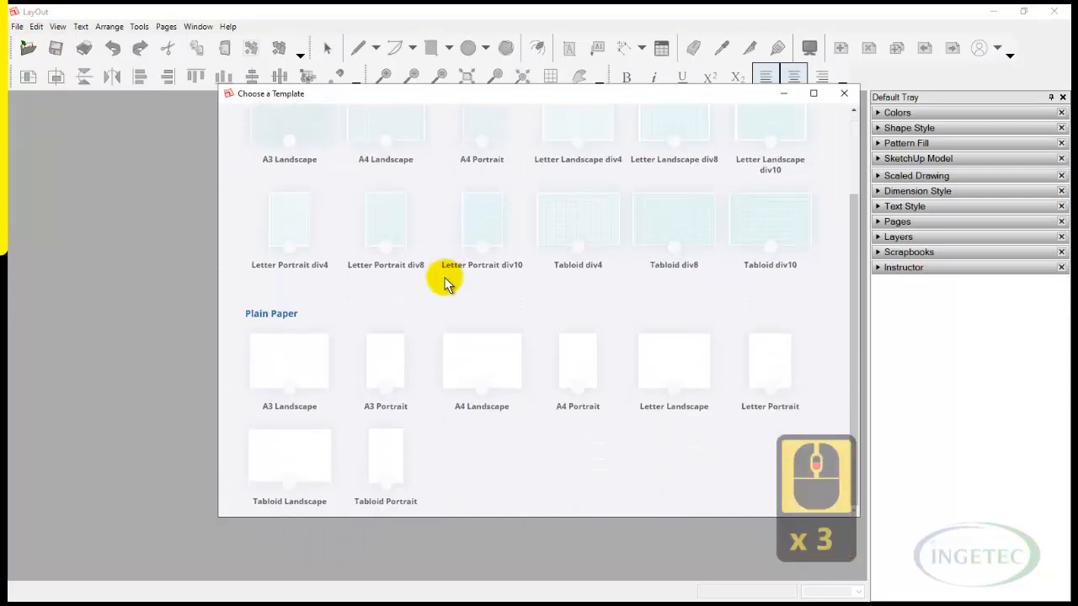
{"action": "double_click", "coordinate": [481, 361]}
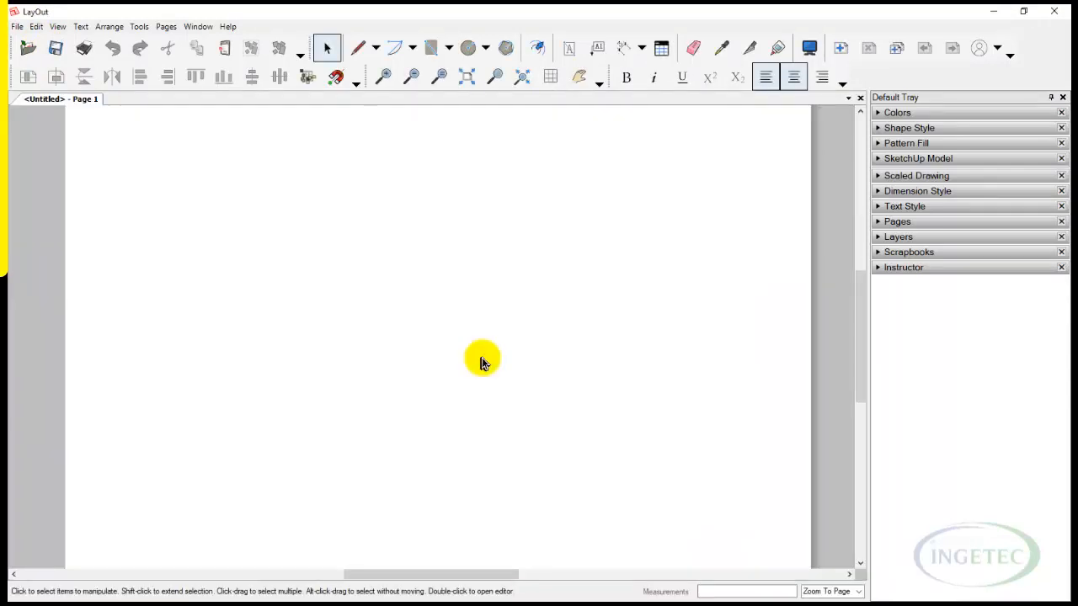
{"action": "scroll", "coordinate": [482, 362], "scroll_direction": "down", "scroll_amount": 2}
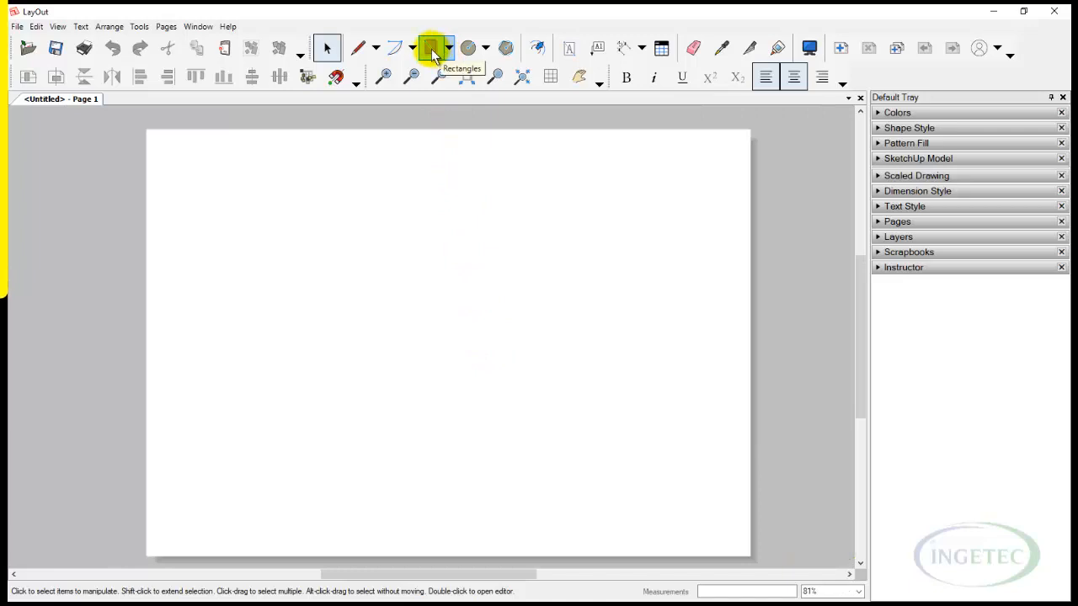
Step: Draw a 287 × 200 mm border rectangle on the page with no fill and a 2 pt stroke
{"action": "left_click", "coordinate": [431, 49]}
{"action": "left_click", "coordinate": [907, 127]}
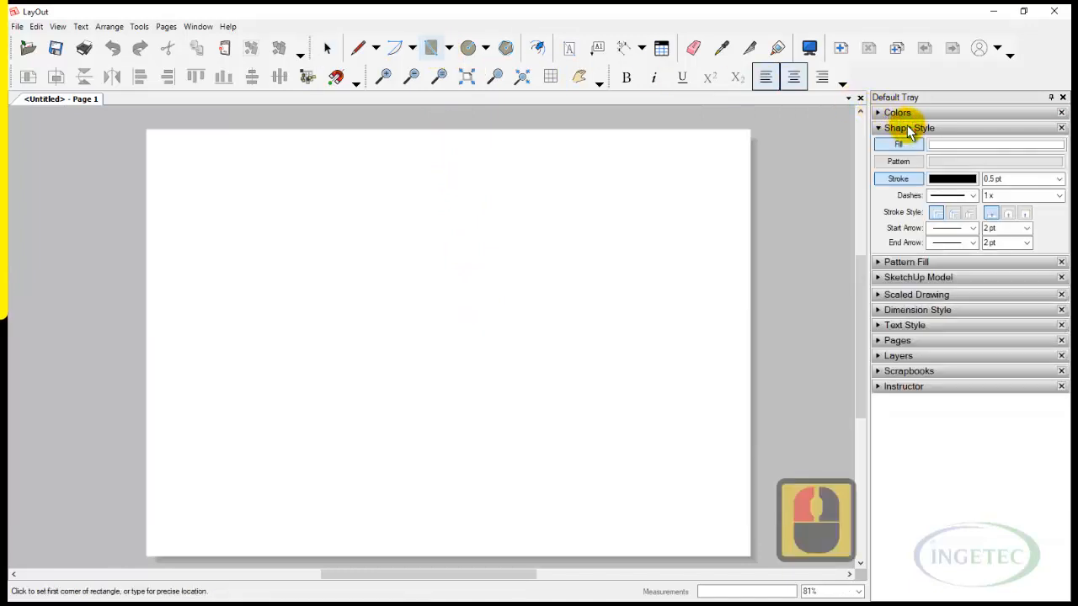
{"action": "left_click", "coordinate": [917, 148]}
{"action": "double_click", "coordinate": [1044, 177]}
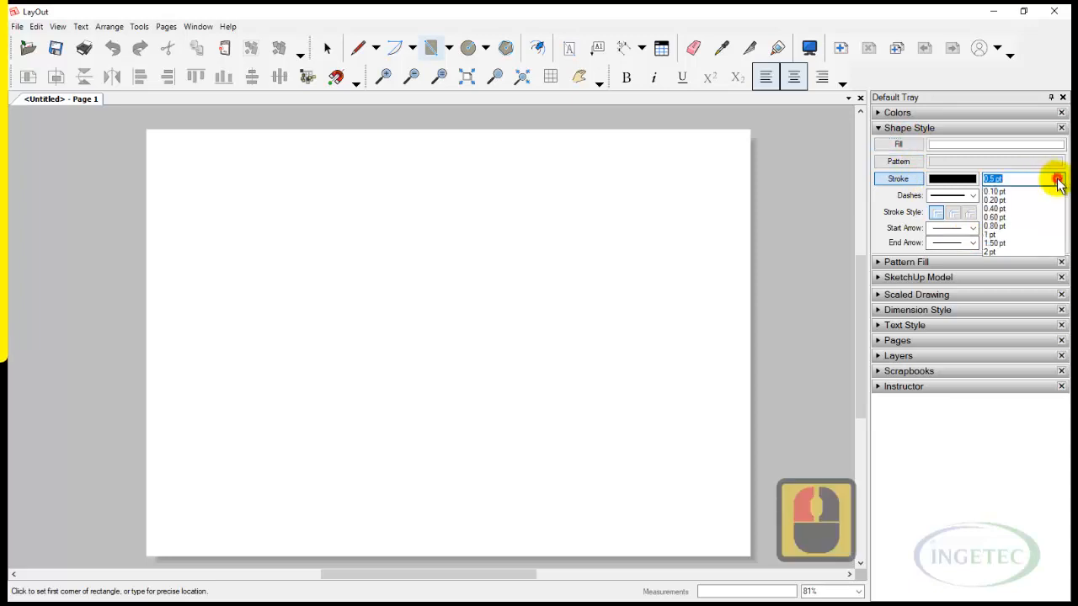
{"action": "left_click", "coordinate": [1014, 251]}
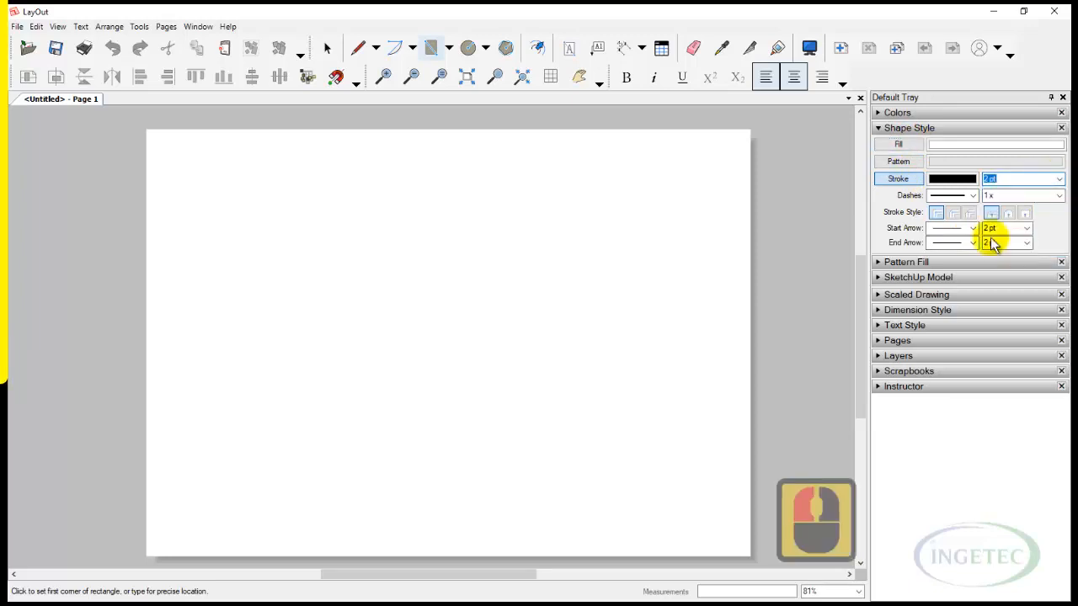
{"action": "left_click_drag", "start_coordinate": [157, 142], "coordinate": [722, 497]}
{"action": "type", "text": "28"}
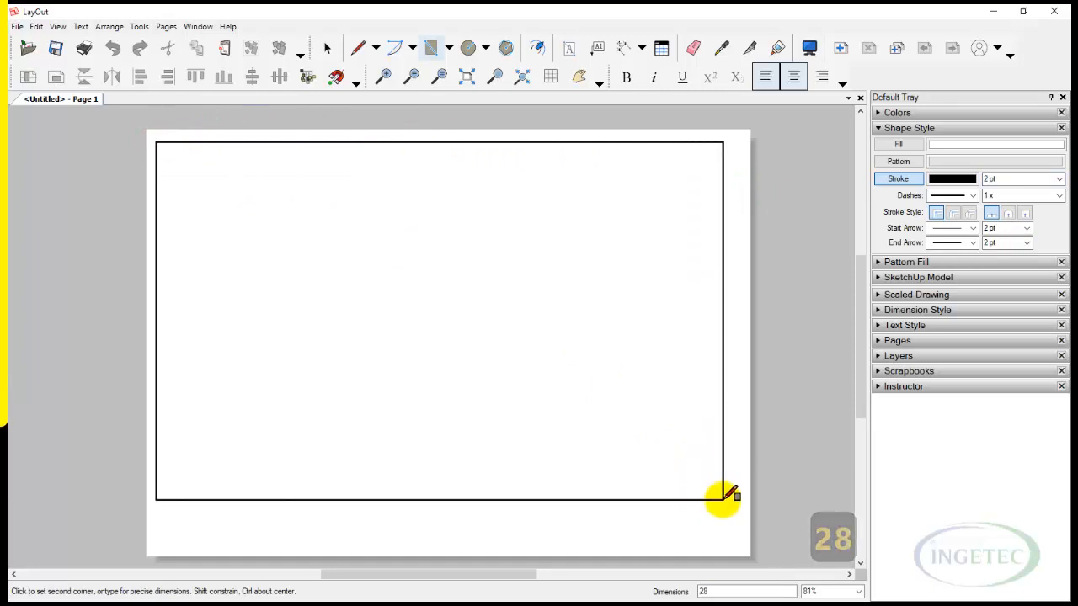
{"action": "type", "text": "7,"}
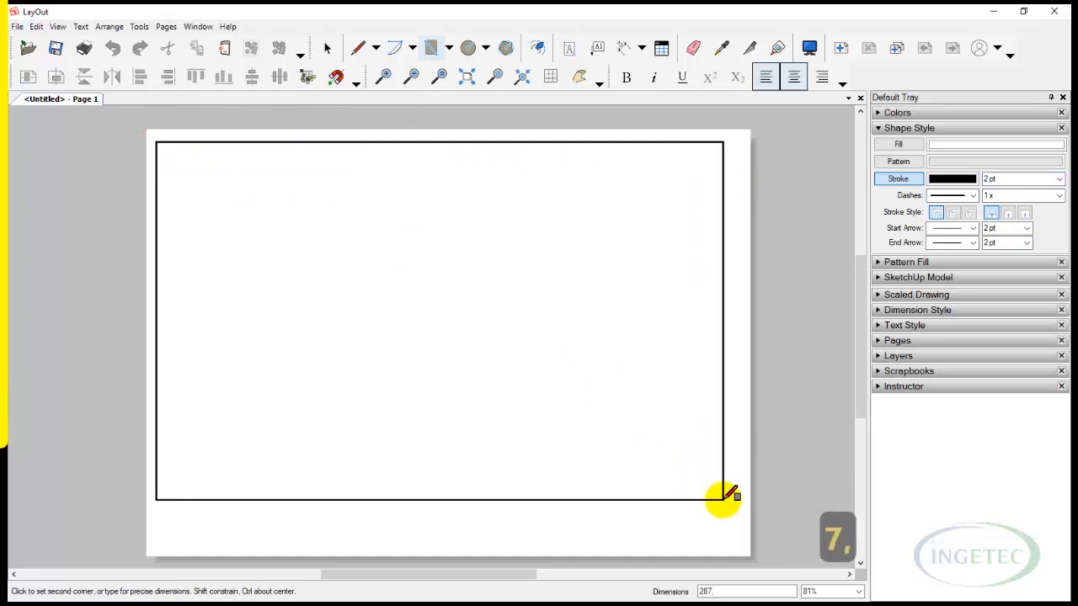
{"action": "type", "text": "20"}
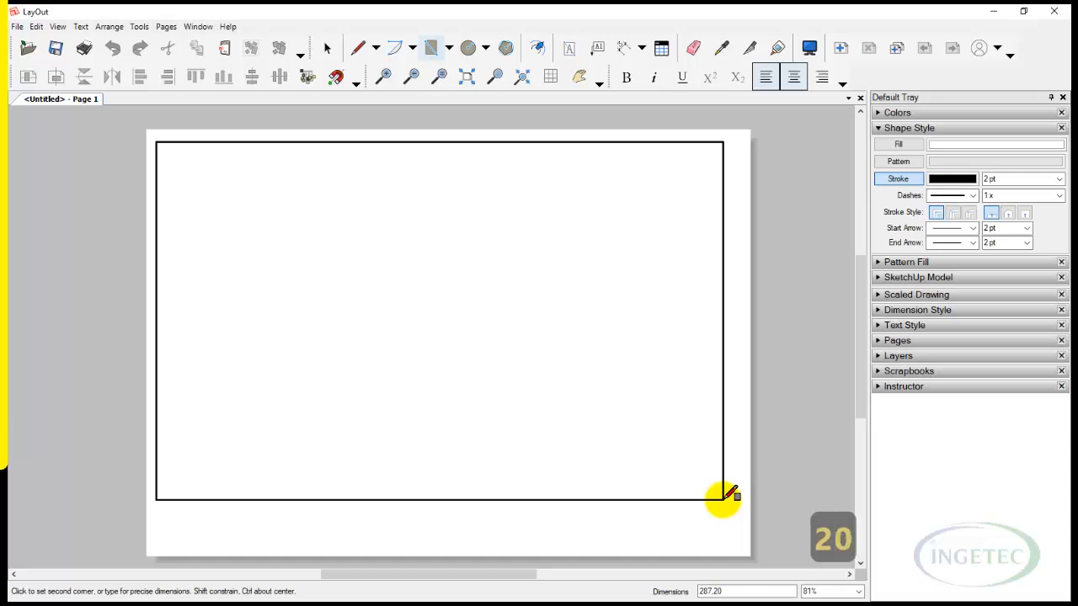
{"action": "type", "text": "0"}
{"action": "key", "text": "Return"}
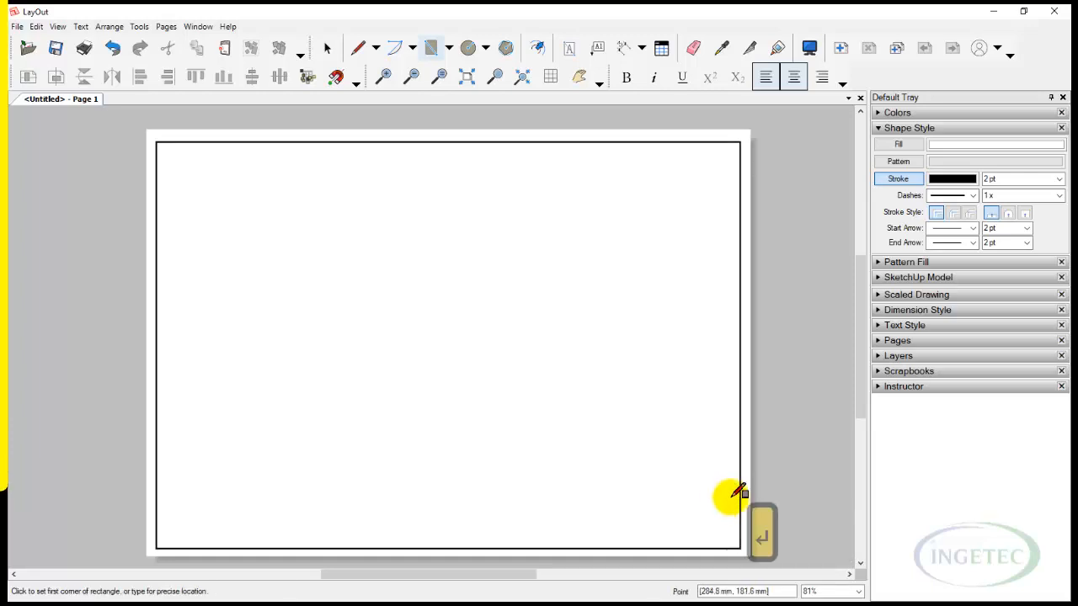
Step: Center the border rectangle on the page both vertically and horizontally
{"action": "key", "text": "space"}
{"action": "left_click_drag", "start_coordinate": [278, 329], "coordinate": [101, 278]}
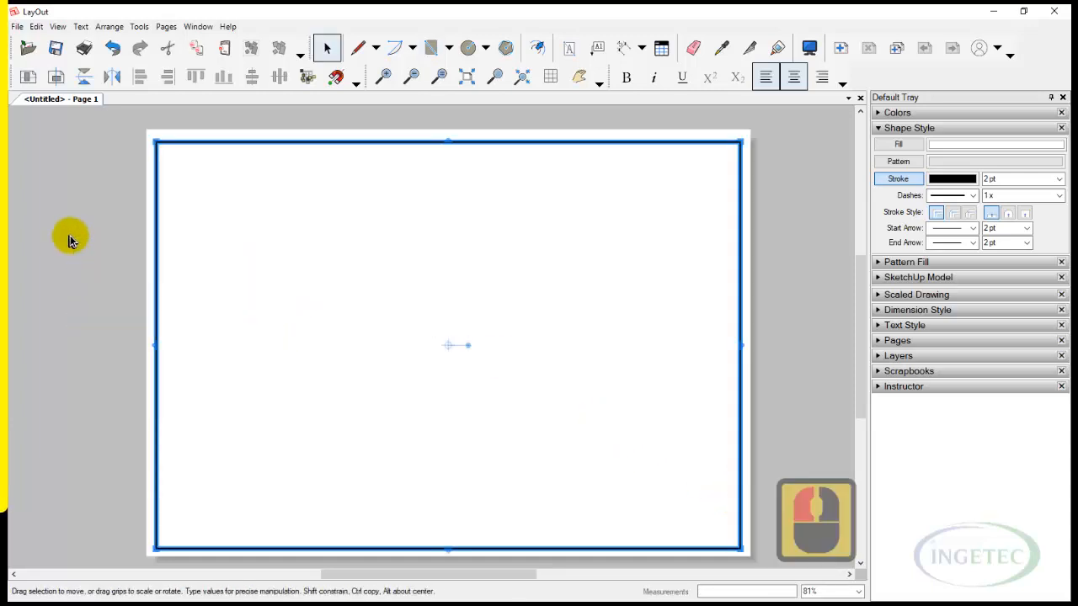
{"action": "left_click", "coordinate": [26, 78]}
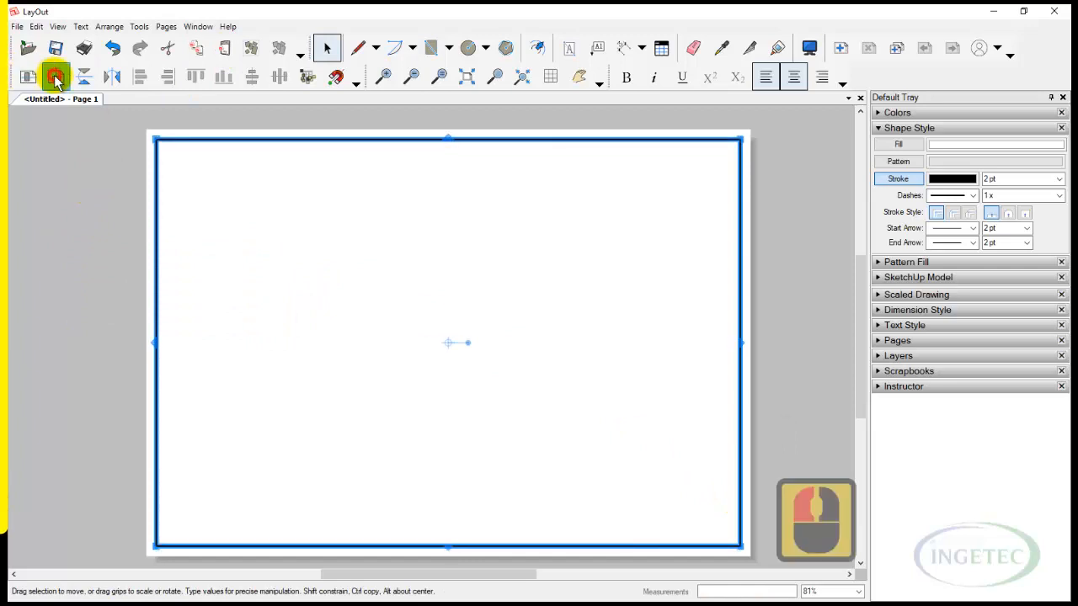
{"action": "left_click", "coordinate": [26, 78]}
{"action": "left_click", "coordinate": [82, 176]}
Step: Save the document as AUTOTEXT TUTORIAL
{"action": "left_click", "coordinate": [55, 48]}
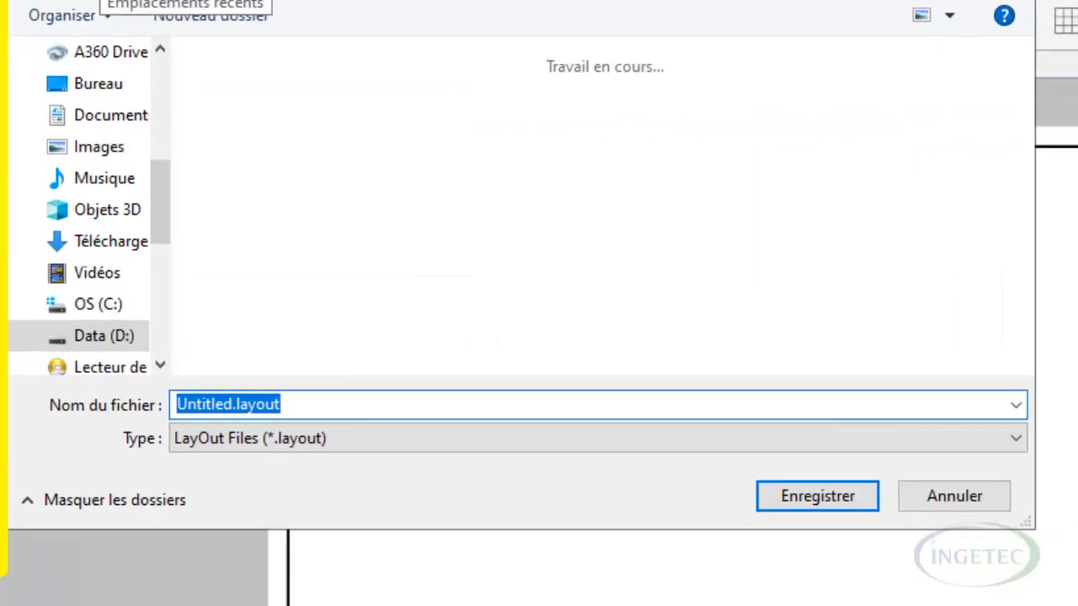
{"action": "type", "text": "AUT"}
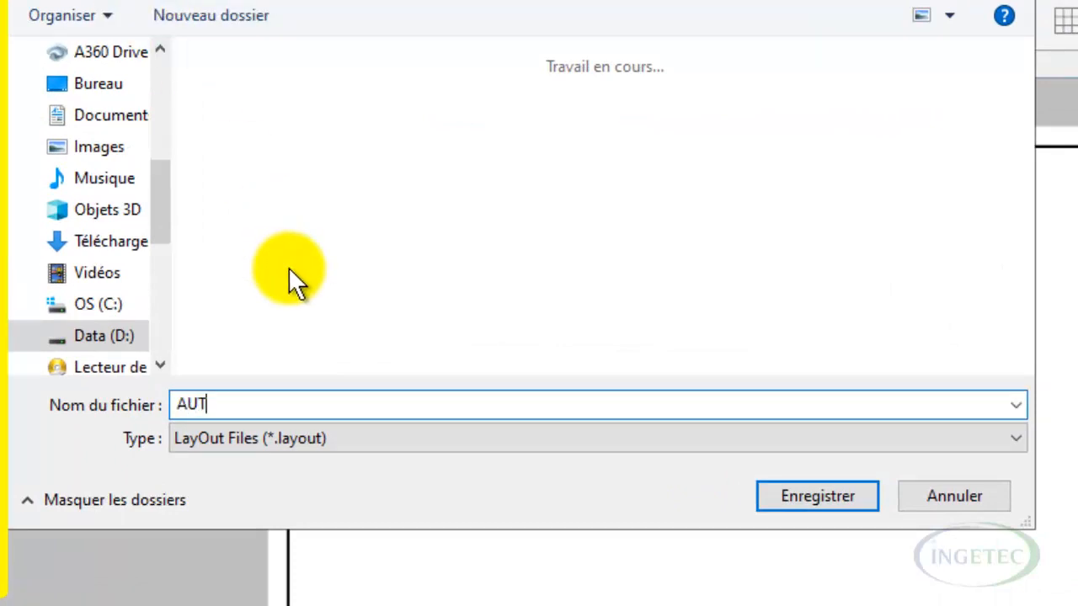
{"action": "type", "text": "OTEXT TUTORI"}
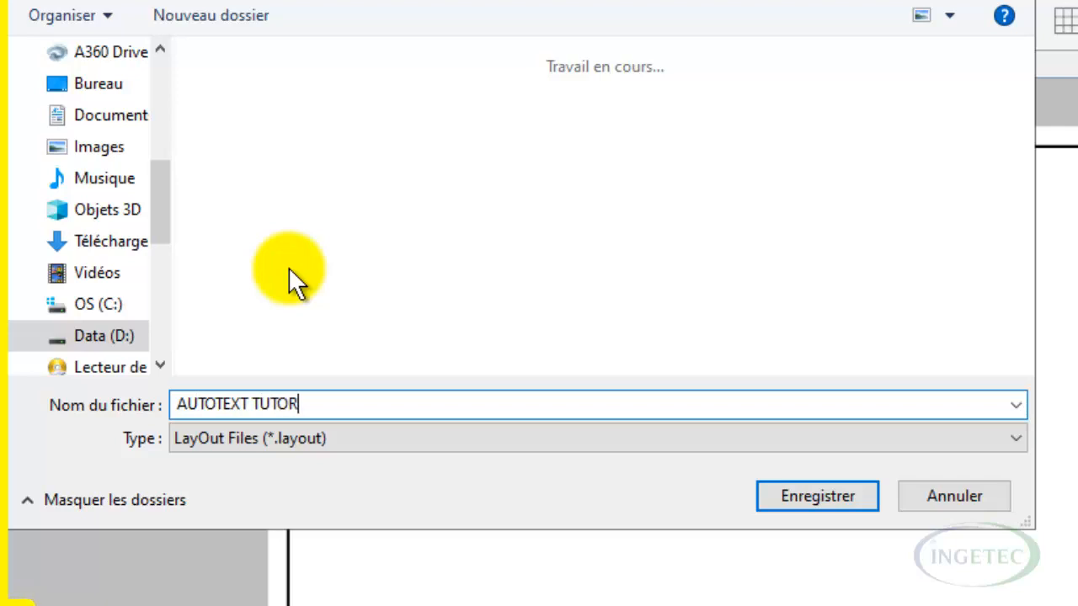
{"action": "type", "text": "AL"}
{"action": "key", "text": "Return"}
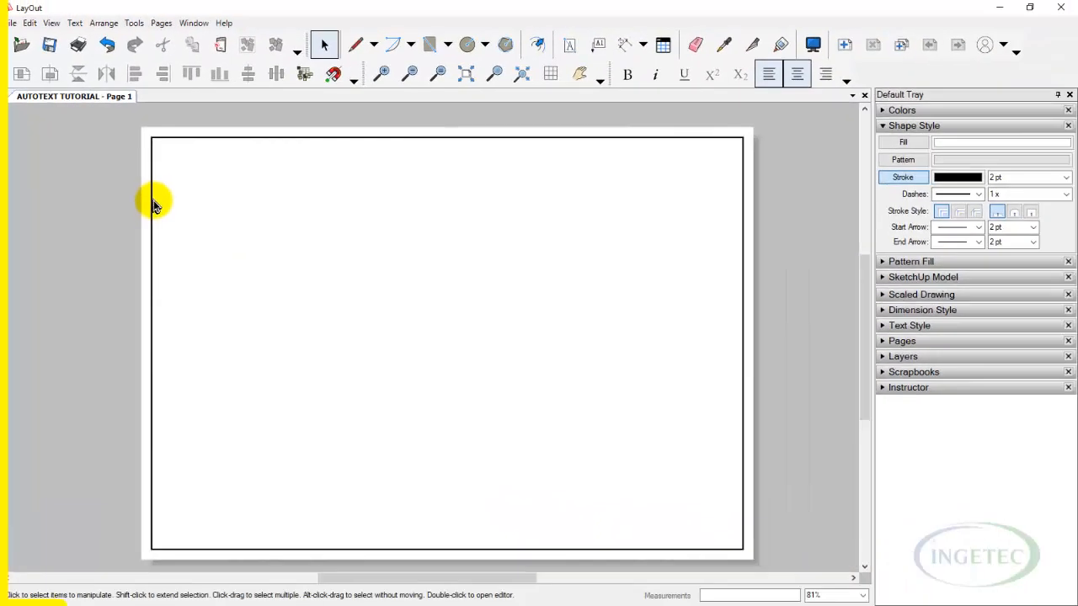
Step: Draw a 40 × 10 mm rectangle with a 1 pt stroke inward from the border's lower-right corner
{"action": "left_click", "coordinate": [430, 44]}
{"action": "left_click", "coordinate": [1066, 178]}
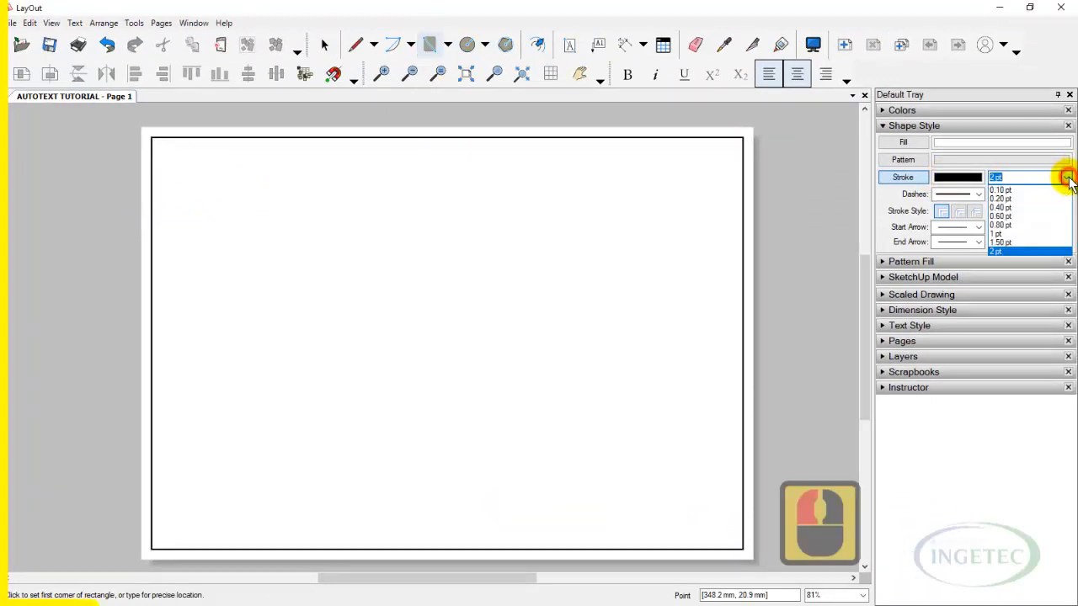
{"action": "left_click", "coordinate": [1001, 234]}
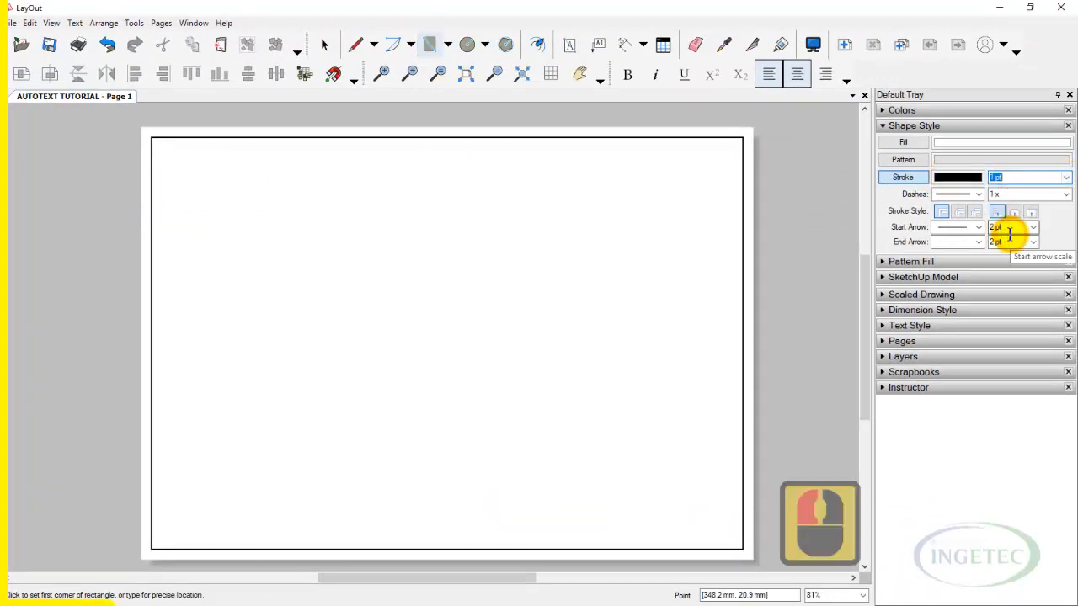
{"action": "left_click", "coordinate": [742, 547]}
{"action": "type", "text": "40"}
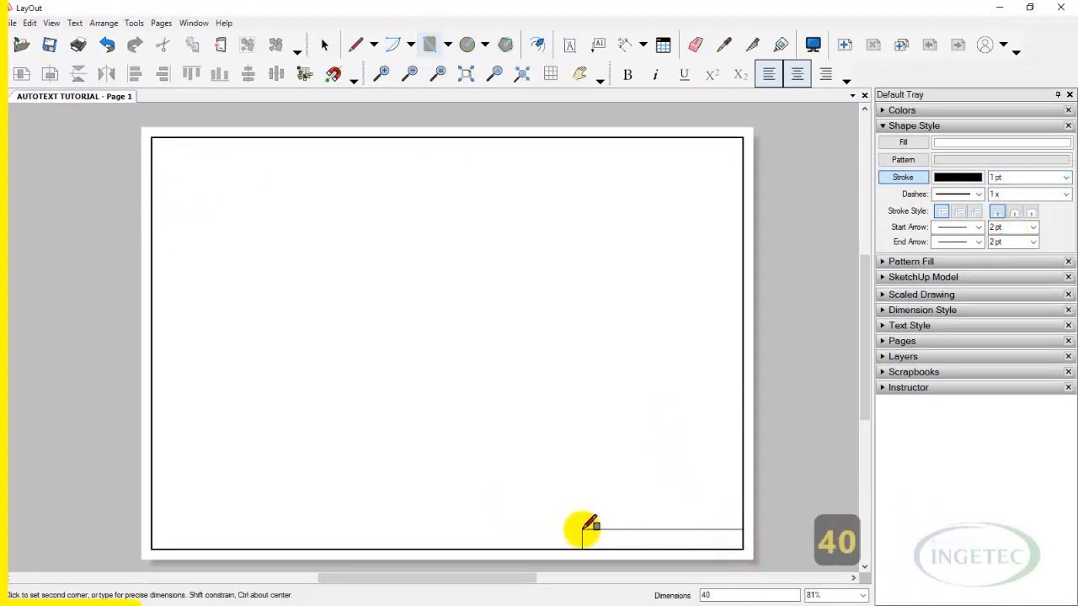
{"action": "type", "text": "?"}
{"action": "key", "text": "BackSpace"}
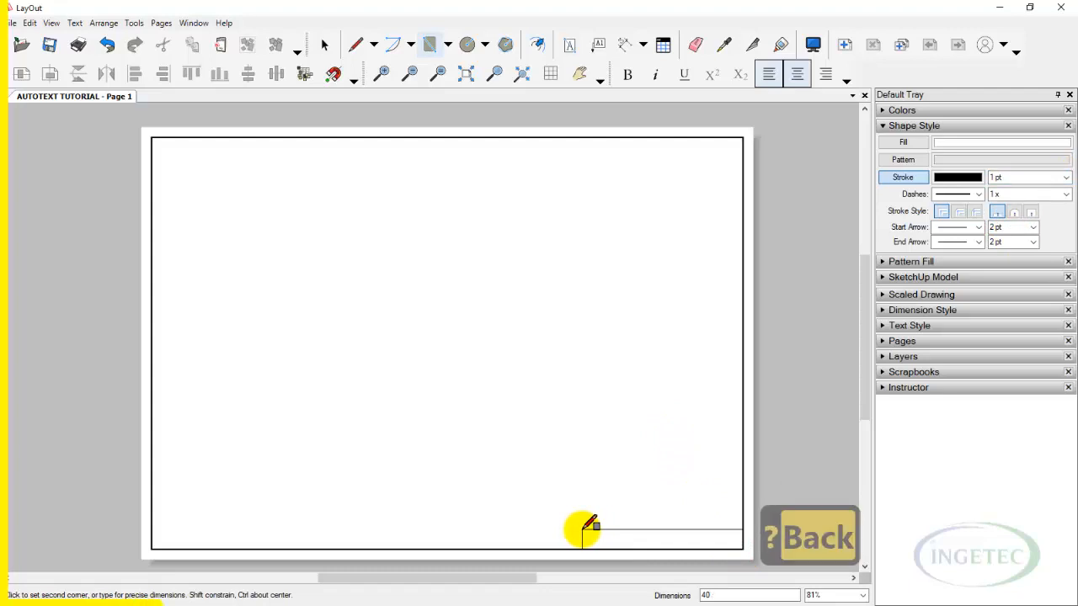
{"action": "key", "text": "Caps_Lock"}
{"action": "type", "text": "."}
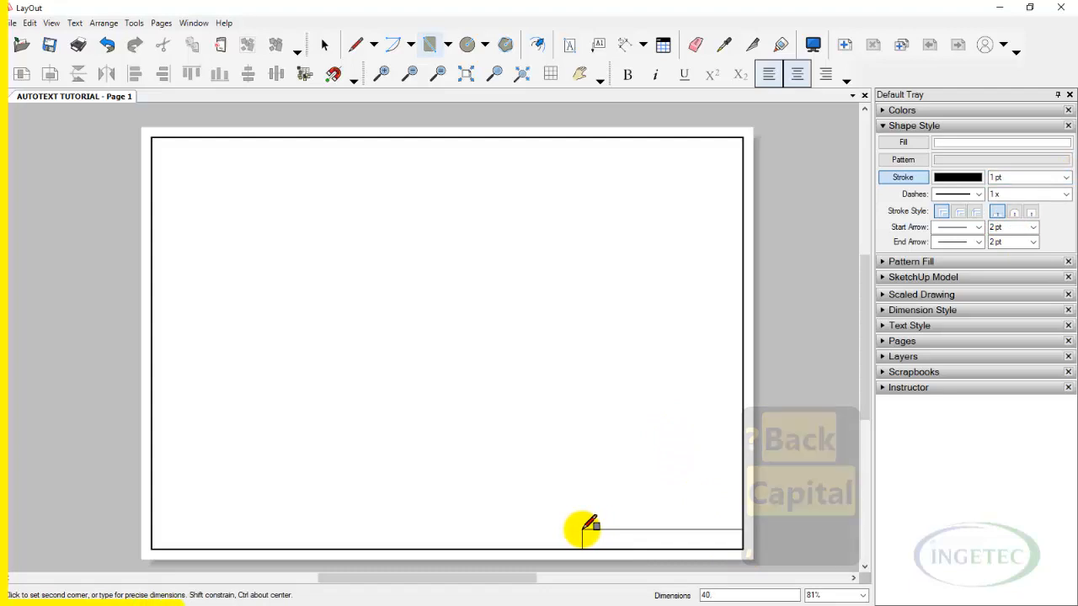
{"action": "type", "text": "10"}
{"action": "key", "text": "Return"}
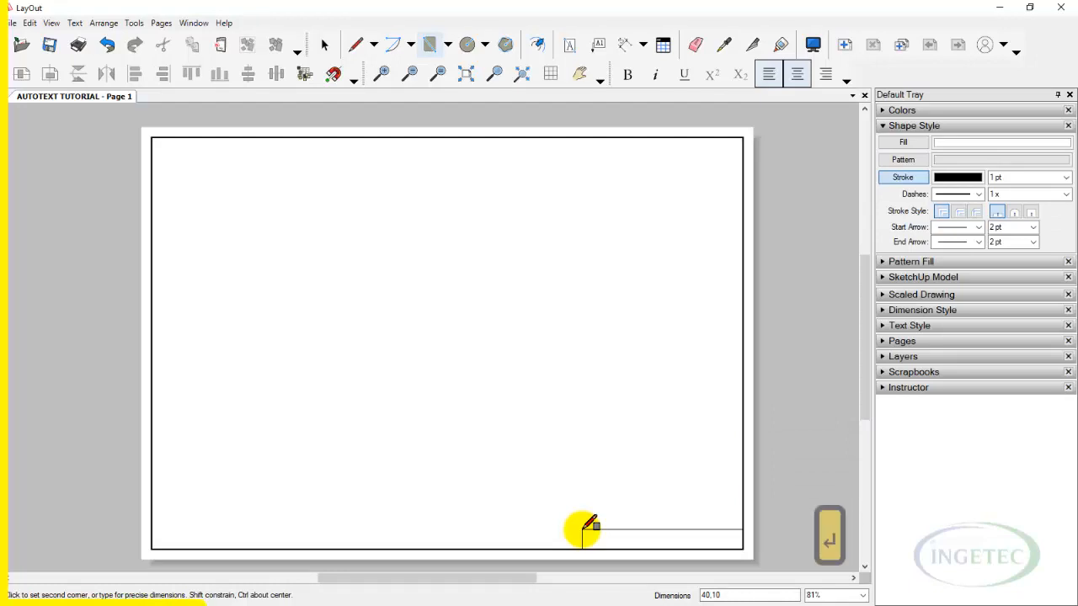
Step: Copy the small rectangle leftward twice, edge to edge, to form a row of three cells
{"action": "key", "text": "space"}
{"action": "left_click", "coordinate": [678, 539]}
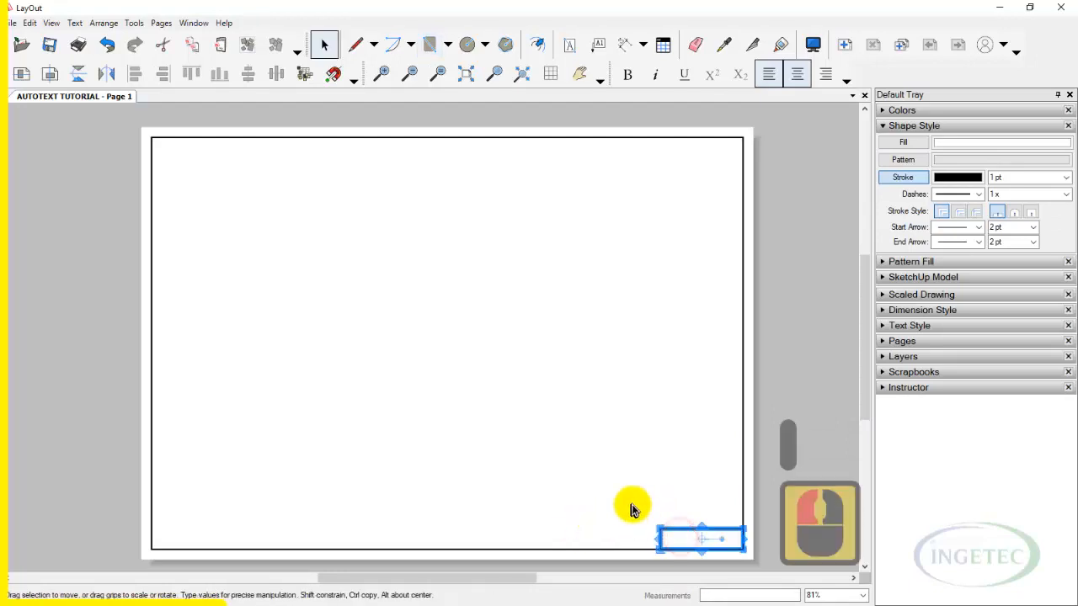
{"action": "left_click_drag", "start_coordinate": [688, 527], "coordinate": [601, 535]}
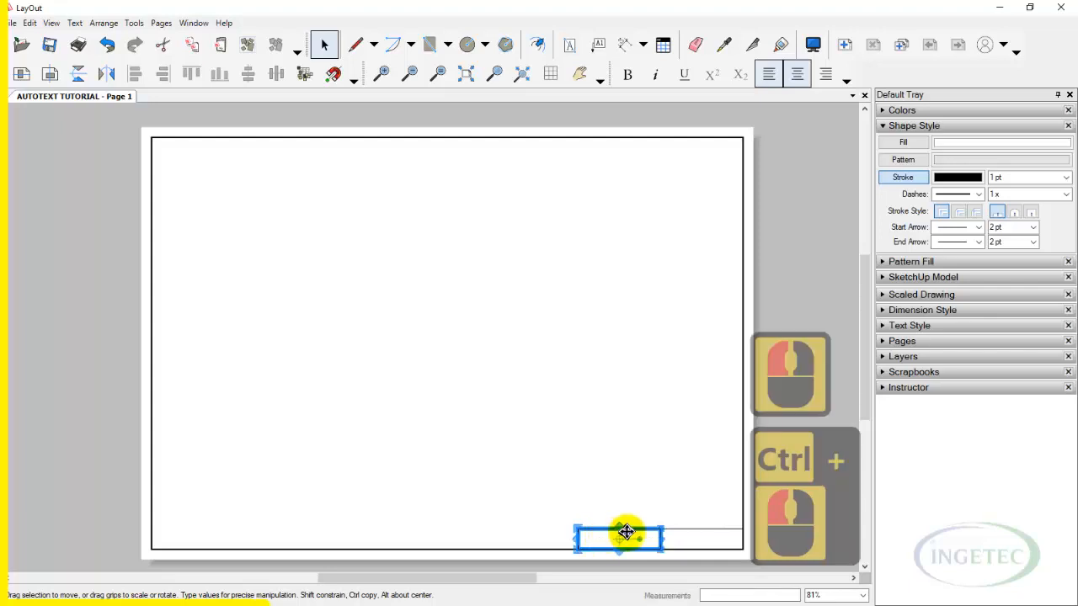
{"action": "type", "text": "x2"}
{"action": "key", "text": "Return"}
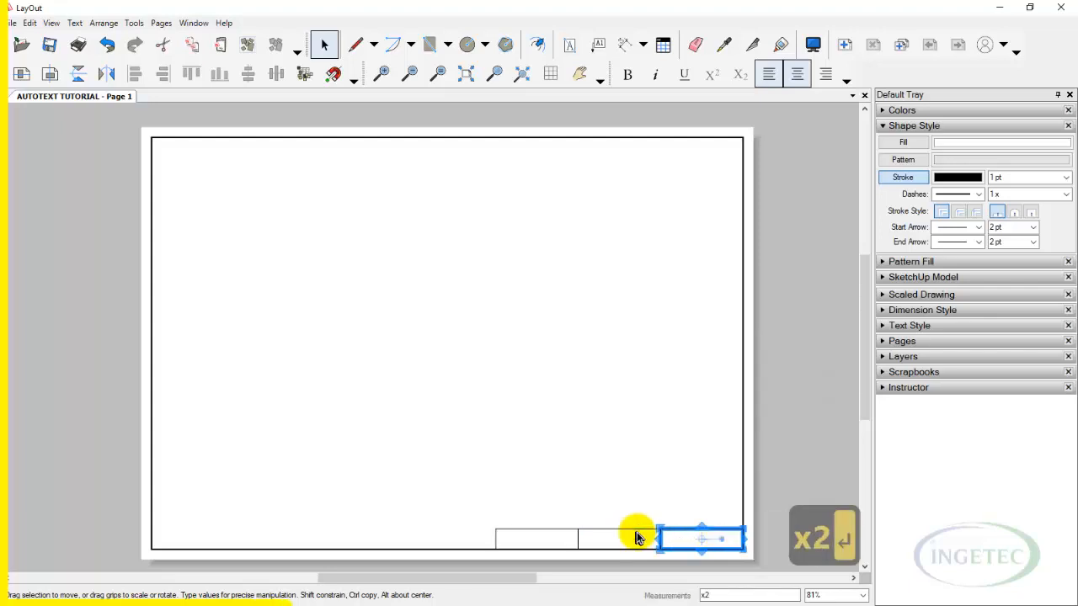
Step: Add two rows above the three cells: a middle row of two equal cells and an upper row with one full-width cell
{"action": "left_click_drag", "start_coordinate": [683, 529], "coordinate": [554, 511], "text": "ctrl"}
{"action": "left_click", "coordinate": [661, 510]}
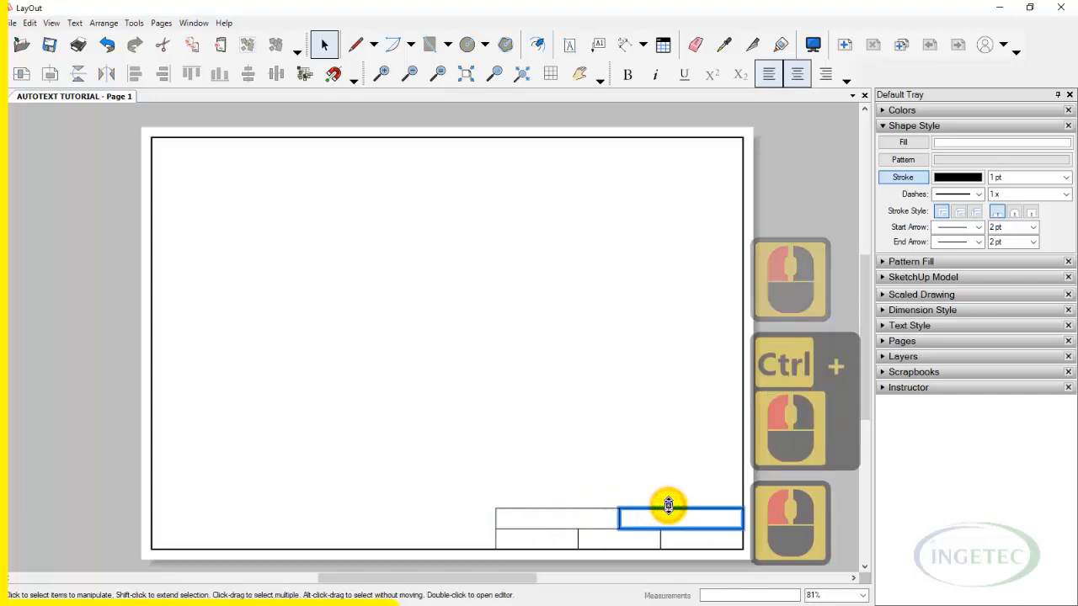
{"action": "left_click_drag", "start_coordinate": [692, 508], "coordinate": [688, 494], "text": "ctrl"}
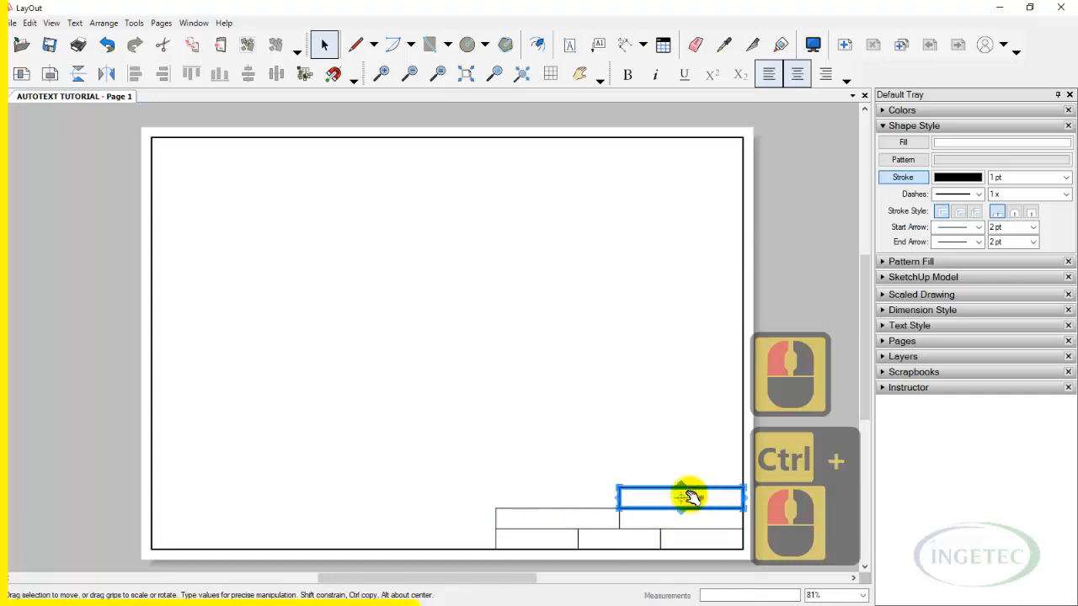
{"action": "left_click_drag", "start_coordinate": [619, 497], "coordinate": [493, 500]}
{"action": "double_click", "coordinate": [469, 503]}
Step: Draw a 30 × 30 mm square adjoining the left side of the title block cells, starting from their lower-left corner
{"action": "left_click", "coordinate": [430, 44]}
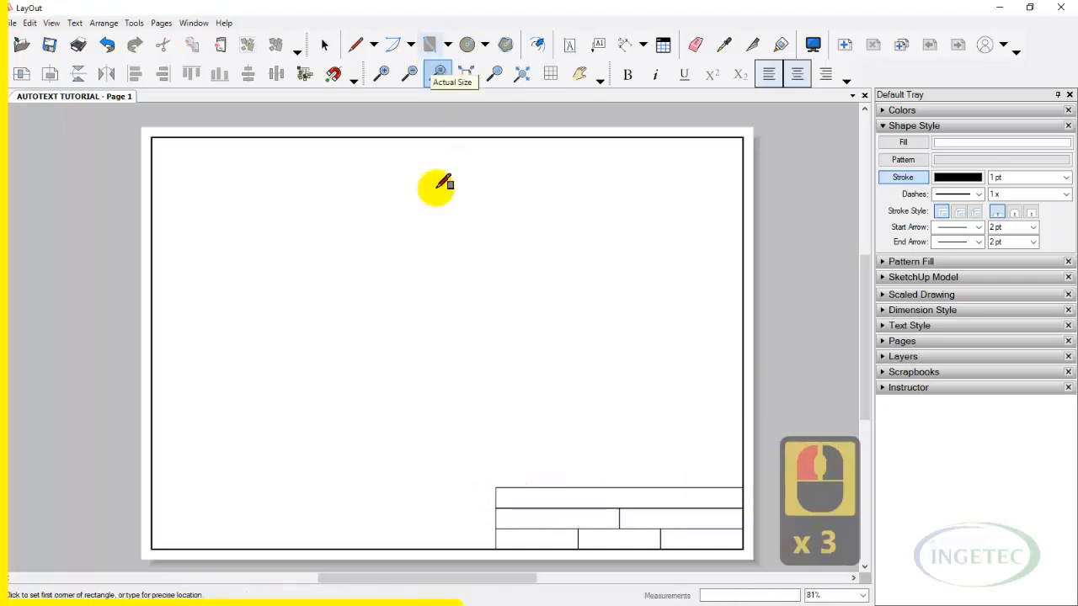
{"action": "left_click", "coordinate": [496, 549]}
{"action": "type", "text": "30"}
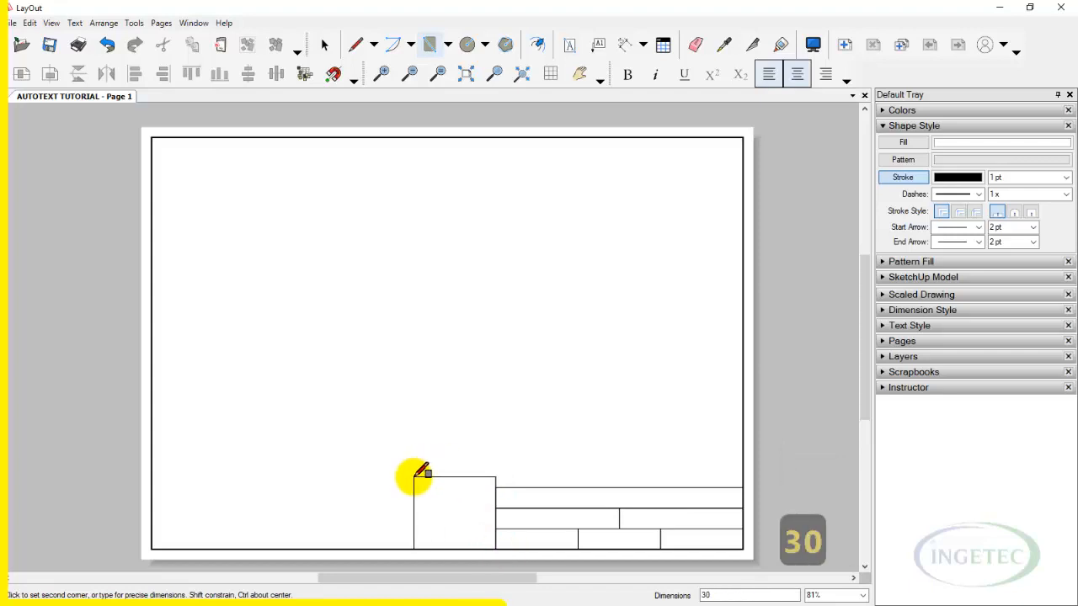
{"action": "type", "text": ".30"}
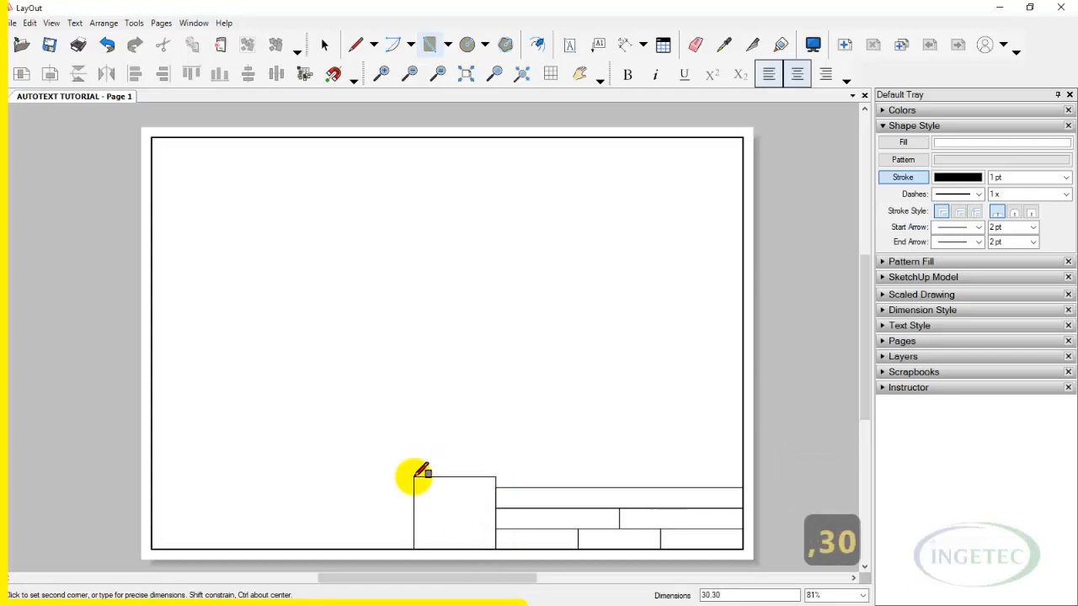
{"action": "key", "text": "Return"}
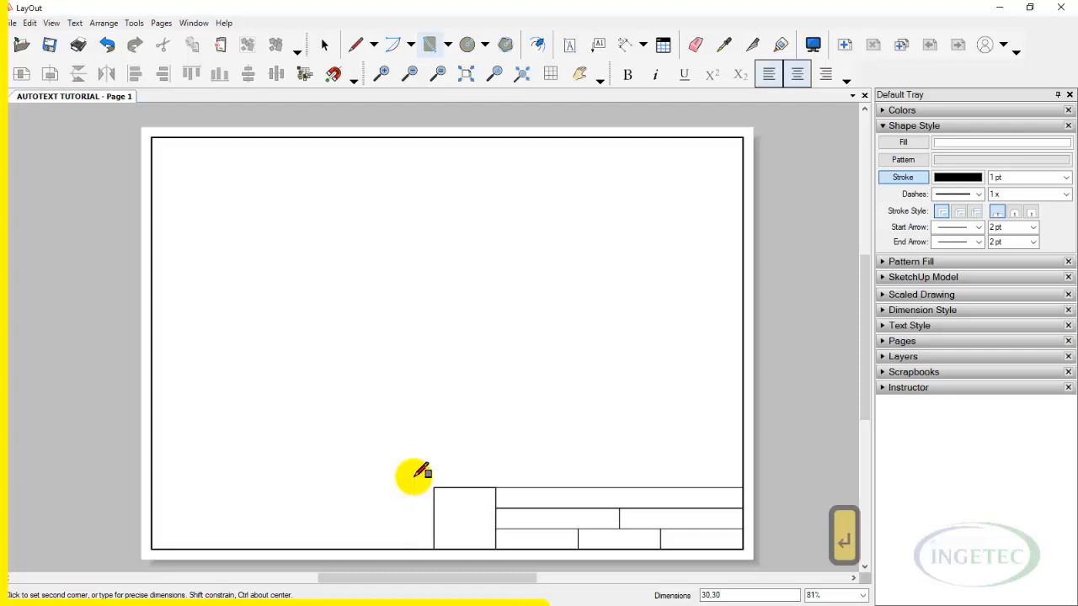
Step: Insert the image LOGO INGETEC FINAL OK.png and scale it down to fit inside the square cell of the title block
{"action": "key", "text": "space"}
{"action": "scroll", "coordinate": [536, 536], "scroll_direction": "up", "scroll_amount": 4}
{"action": "middle_click_drag", "start_coordinate": [535, 535], "coordinate": [308, 414], "text": "shift"}
{"action": "scroll", "coordinate": [344, 423], "scroll_direction": "up", "scroll_amount": 3}
{"action": "scroll", "coordinate": [325, 410], "scroll_direction": "up", "scroll_amount": 1}
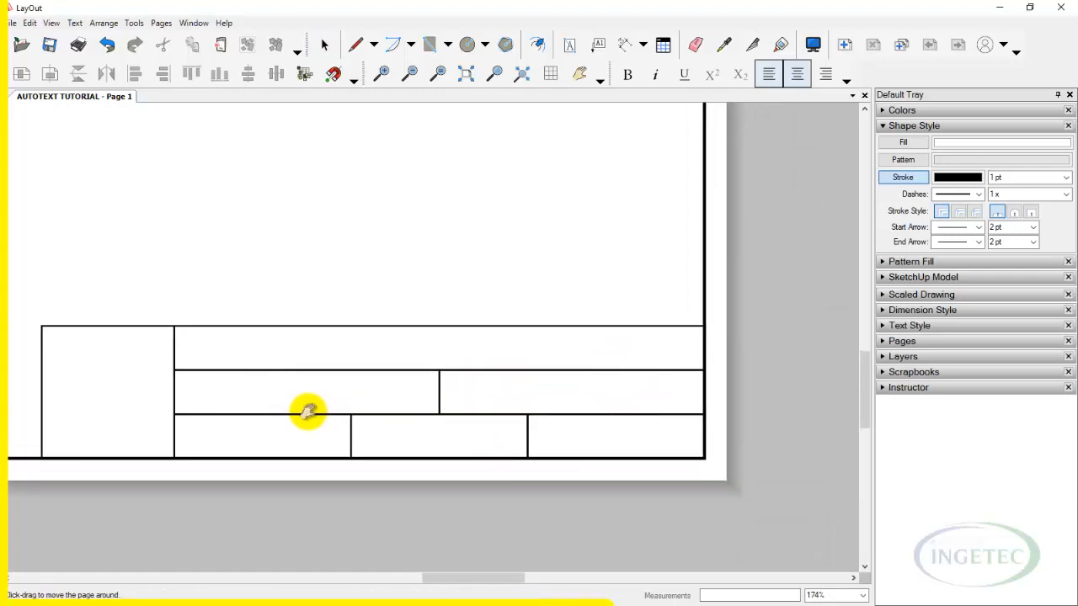
{"action": "left_click", "coordinate": [11, 23]}
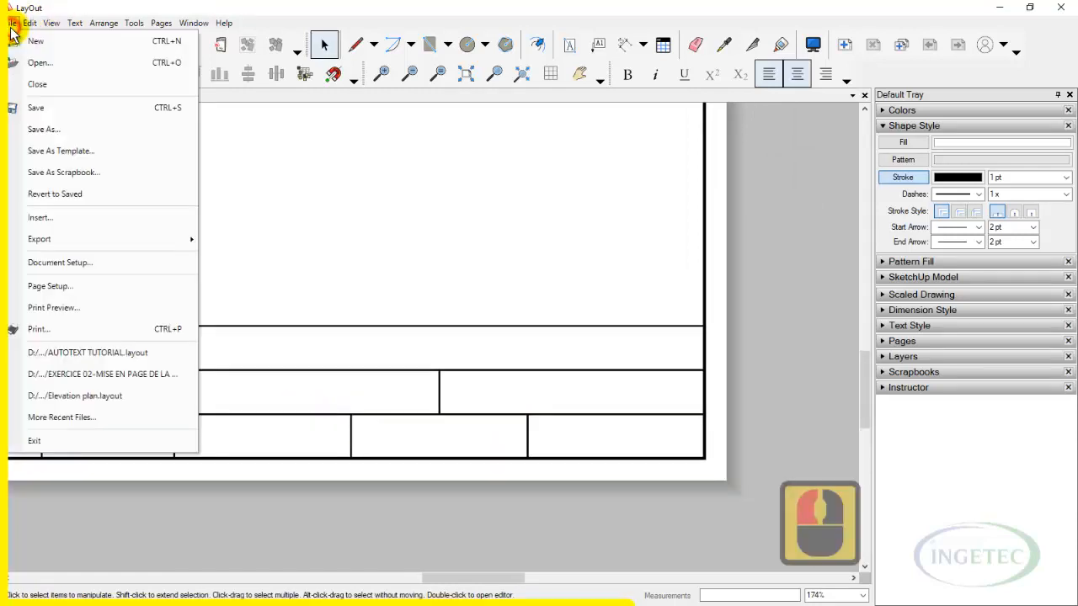
{"action": "left_click", "coordinate": [99, 215]}
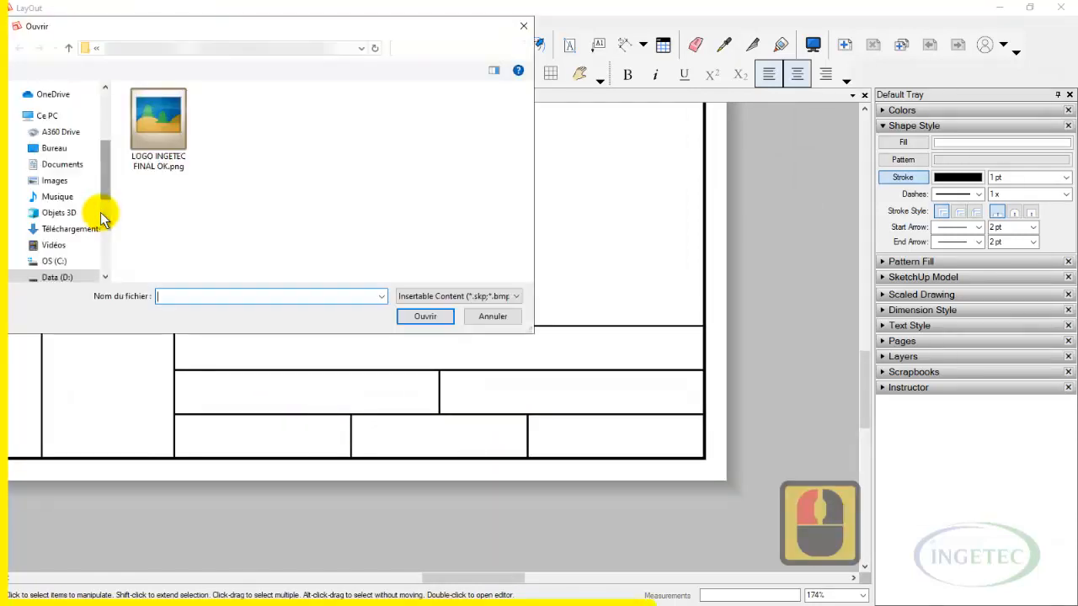
{"action": "left_click", "coordinate": [168, 152]}
{"action": "double_click", "coordinate": [168, 151]}
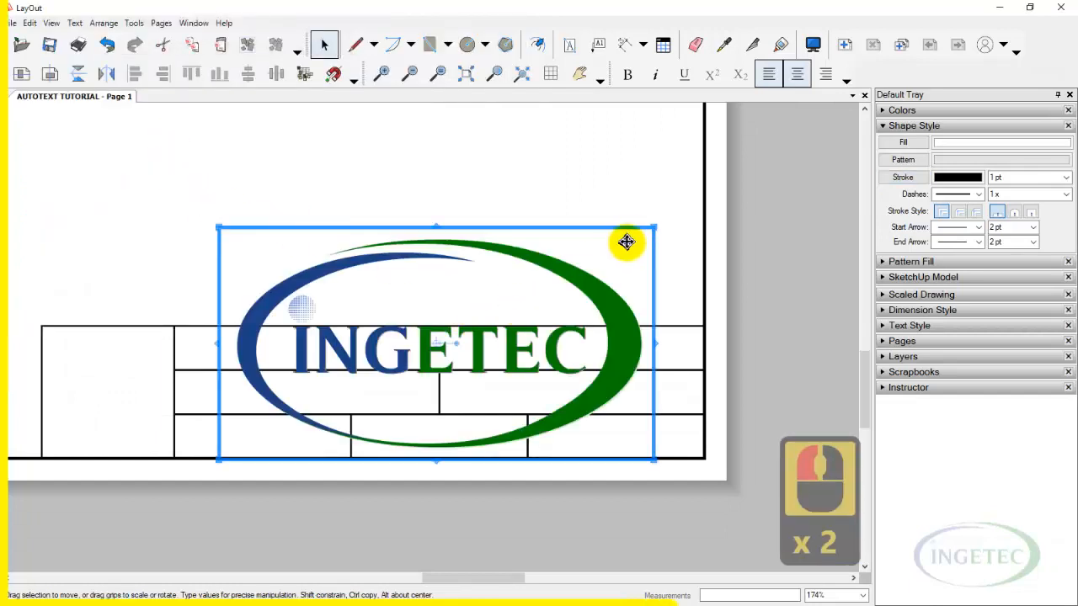
{"action": "left_click_drag", "start_coordinate": [655, 225], "coordinate": [147, 372]}
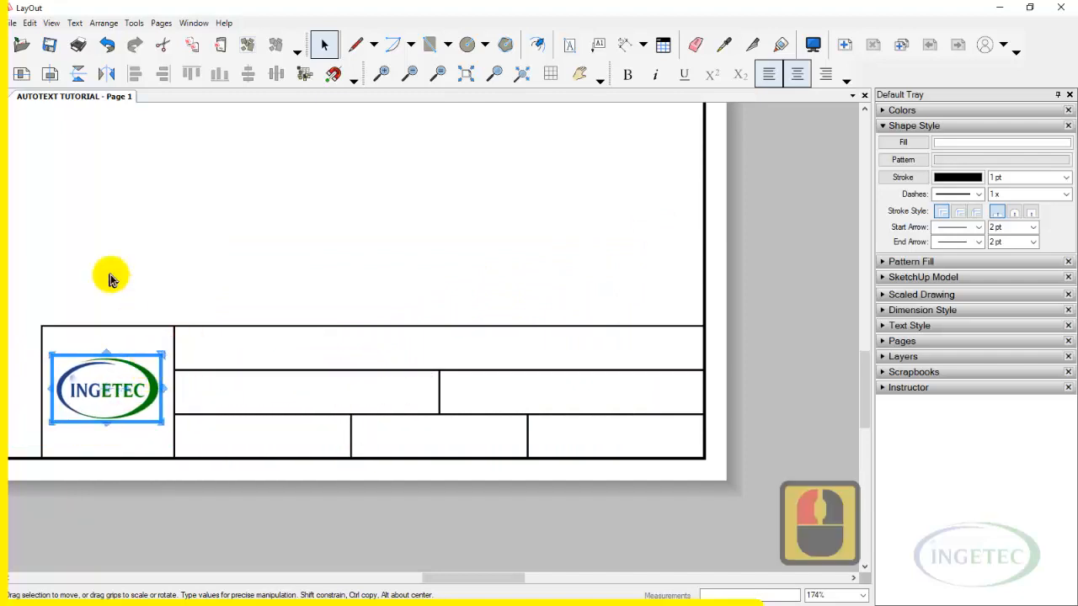
Step: In the document's auto-text settings, replace the Address tag's text with the street address
{"action": "left_click", "coordinate": [12, 22]}
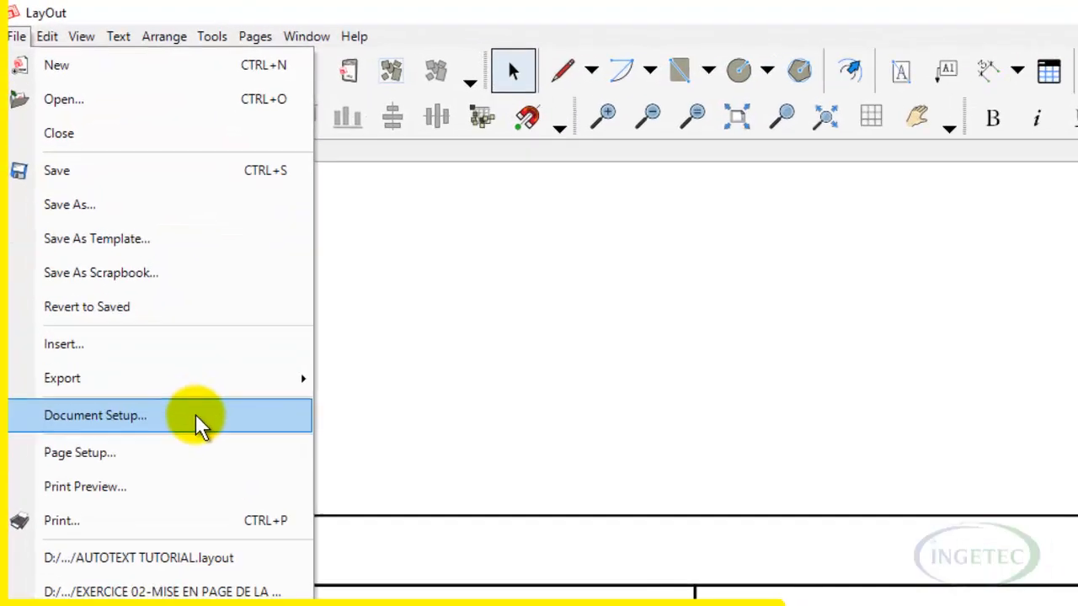
{"action": "left_click", "coordinate": [135, 288]}
{"action": "left_click", "coordinate": [364, 137]}
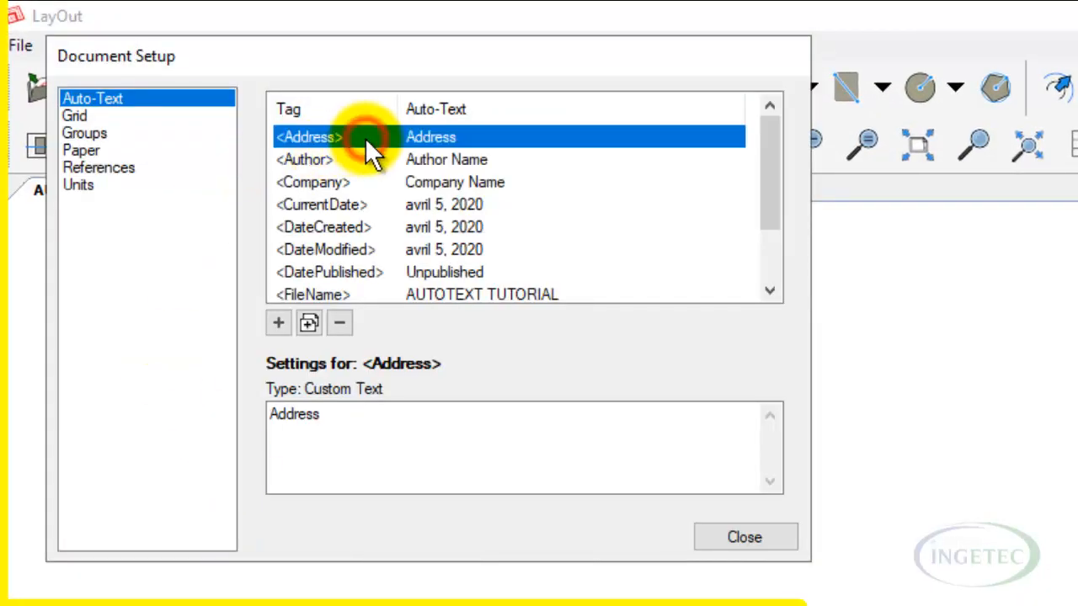
{"action": "left_click", "coordinate": [365, 137]}
{"action": "left_click", "coordinate": [439, 419]}
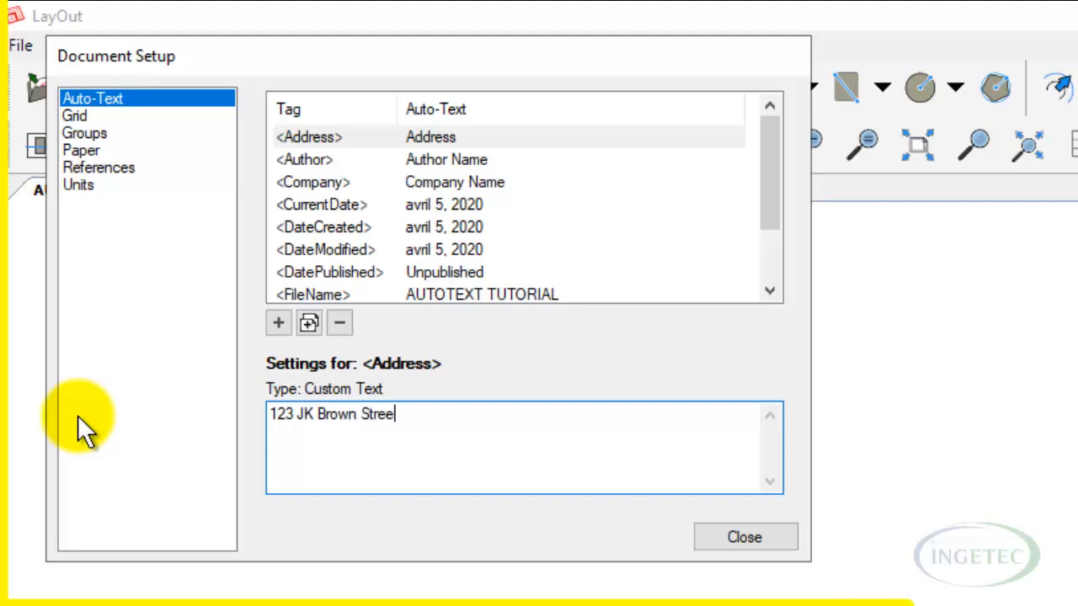
Step: Set the Author auto-text to "ingetech formation" and the Company auto-text to "INGETEC"
{"action": "left_click", "coordinate": [516, 158]}
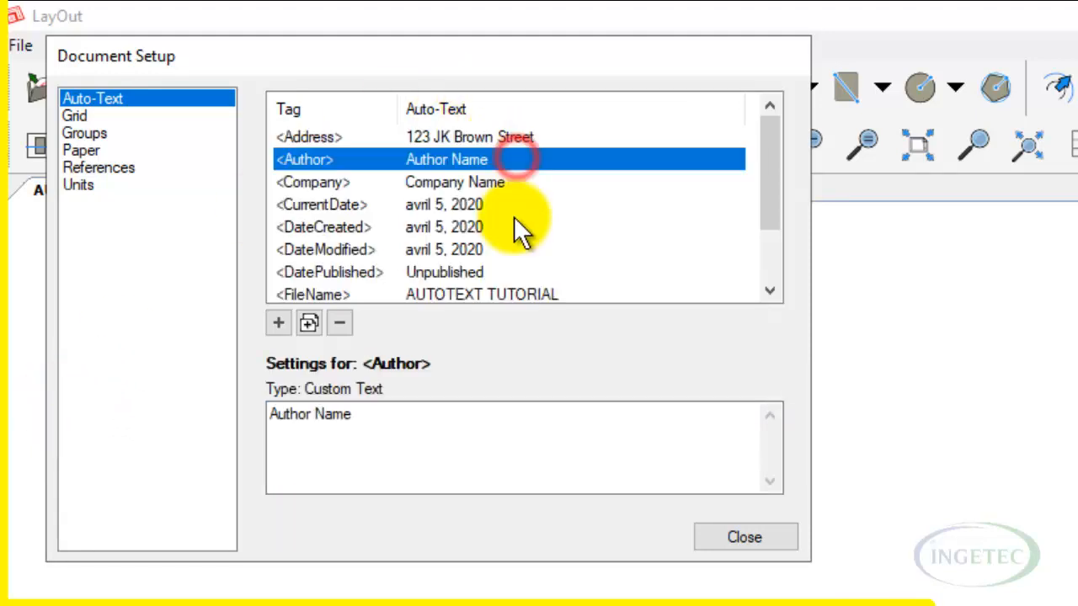
{"action": "left_click", "coordinate": [466, 429]}
{"action": "type", "text": "ingetech formation"}
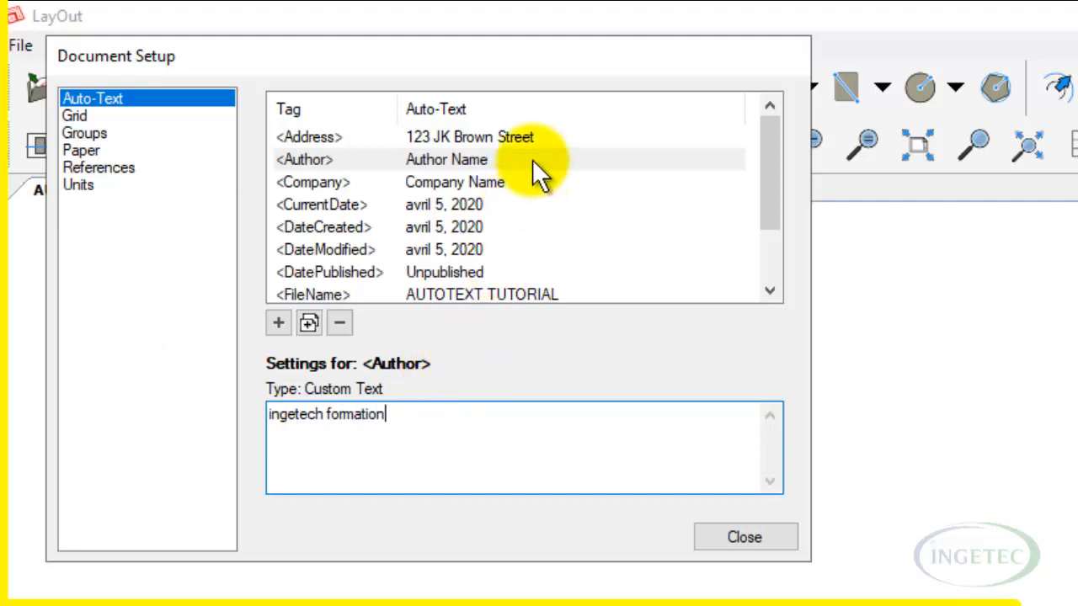
{"action": "left_click", "coordinate": [537, 182]}
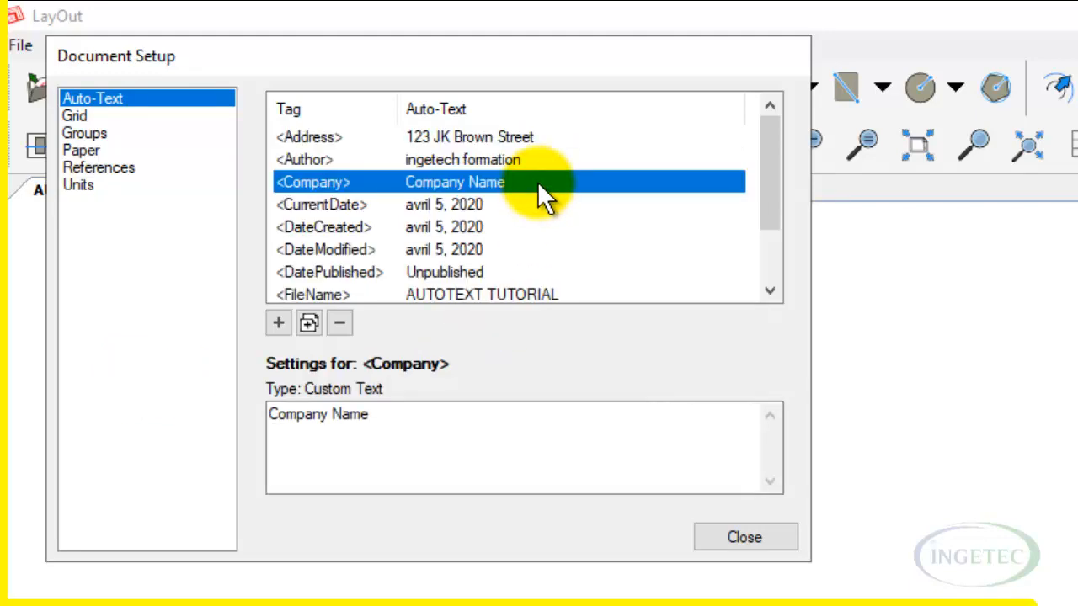
{"action": "left_click", "coordinate": [421, 410]}
{"action": "key", "text": "BackSpace"}
{"action": "type", "text": "INGETEC"}
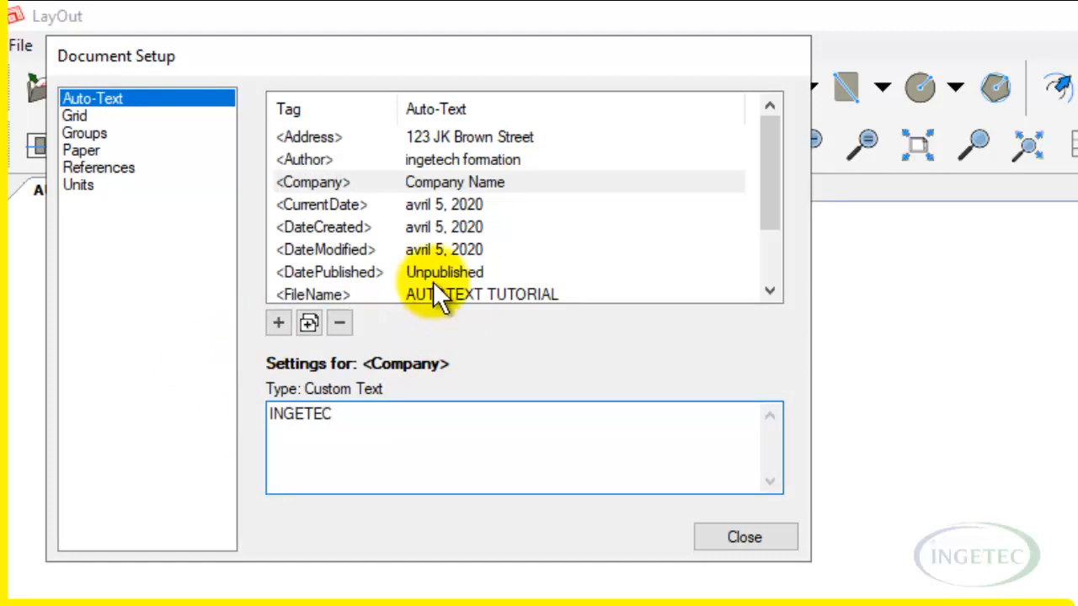
Step: Review the settings of the CurrentDate and PageNumber auto-text tags and close the document setup
{"action": "left_click", "coordinate": [526, 205]}
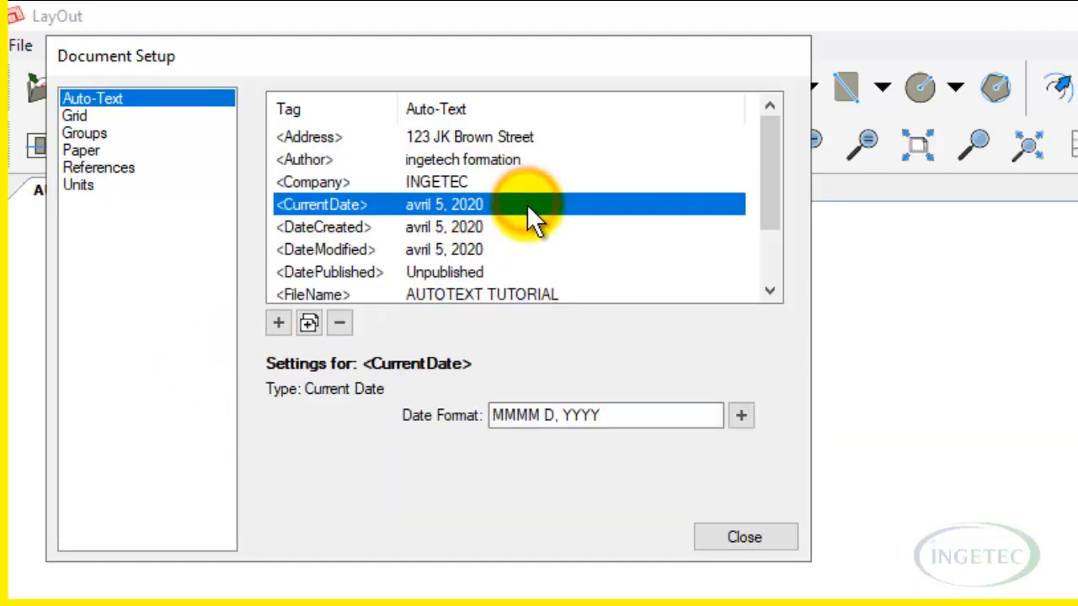
{"action": "scroll", "coordinate": [527, 206], "scroll_direction": "down", "scroll_amount": 1}
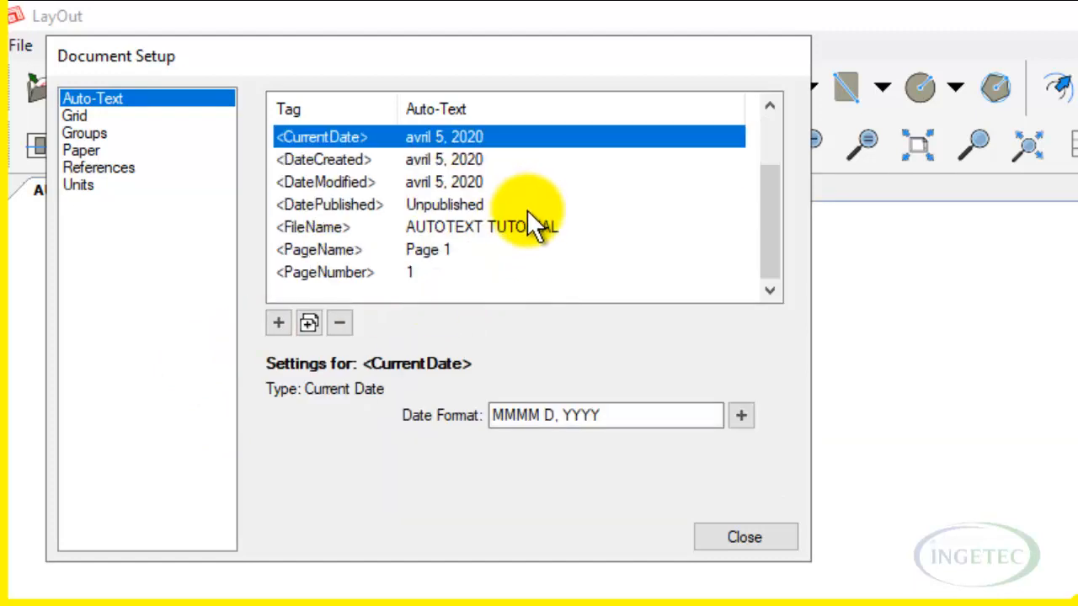
{"action": "left_click", "coordinate": [392, 273]}
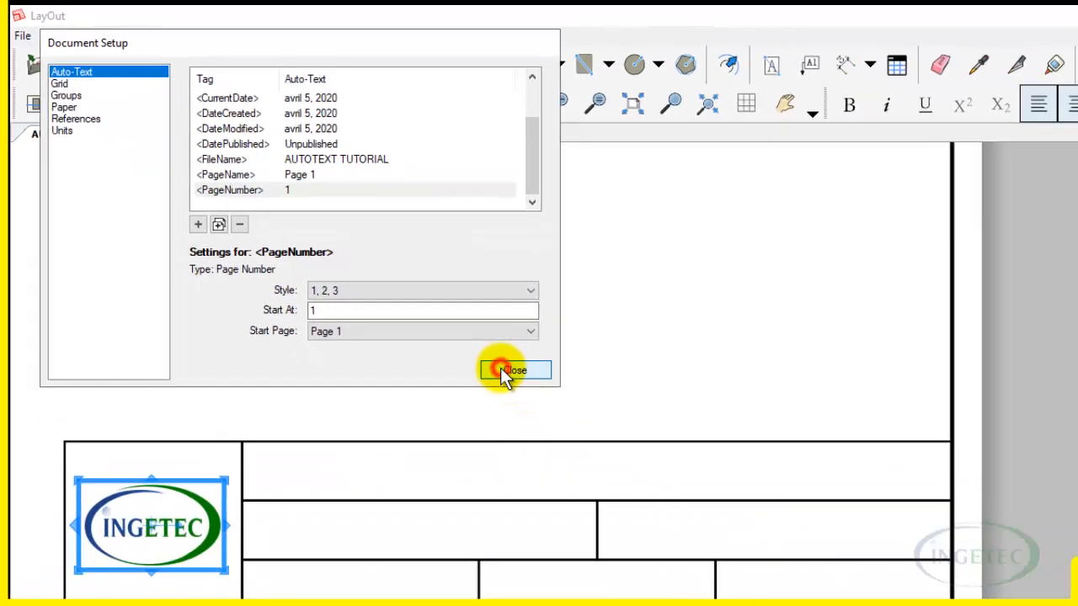
{"action": "left_click", "coordinate": [744, 537]}
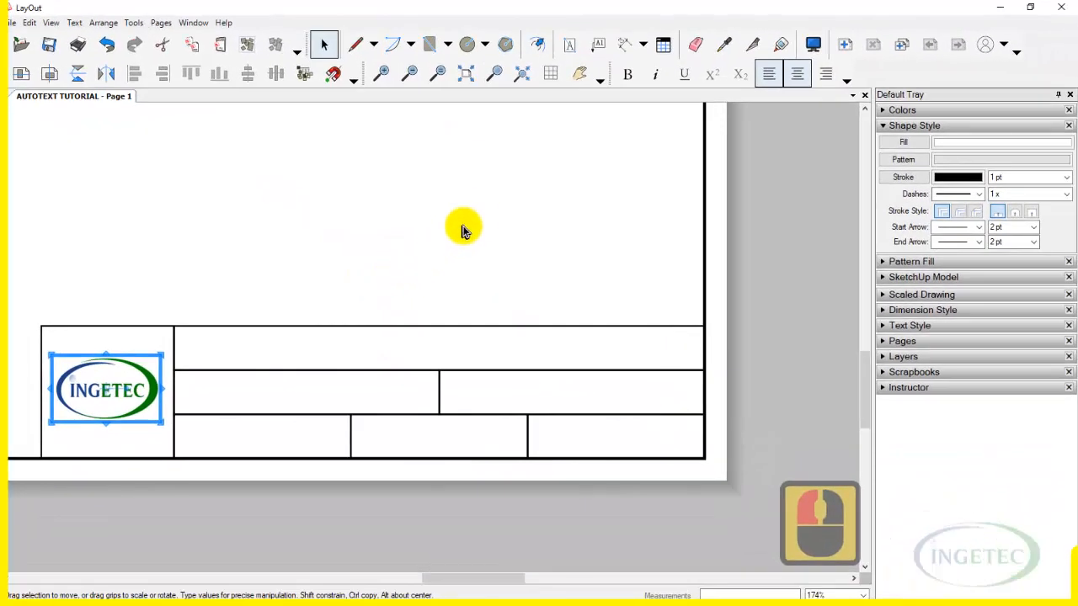
Step: Add a text label reading "Page -" in the right cell of the title block's lowest row
{"action": "left_click", "coordinate": [569, 44]}
{"action": "left_click", "coordinate": [546, 435]}
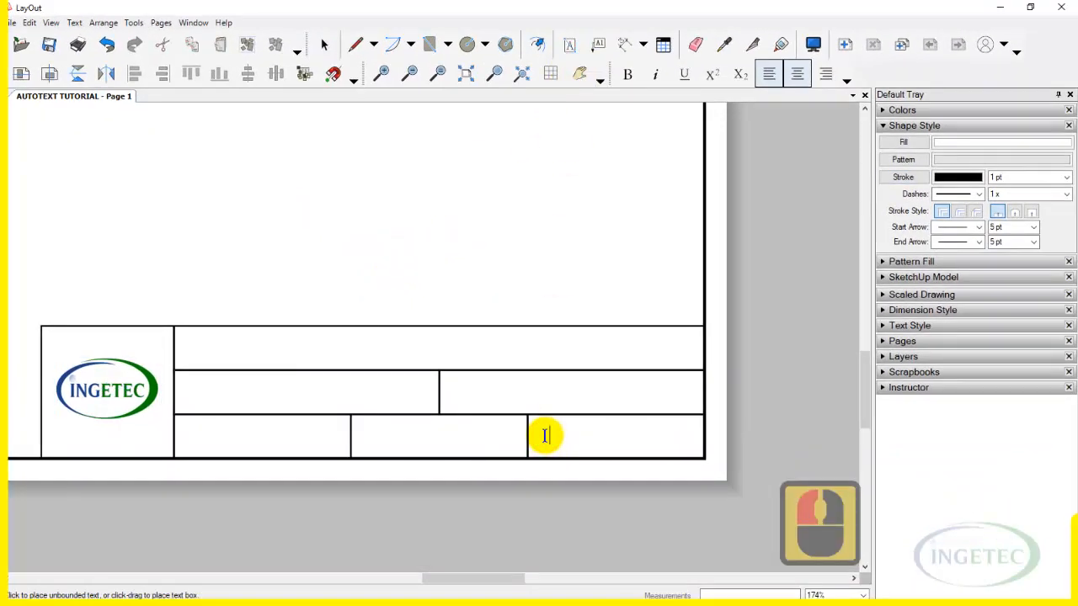
{"action": "type", "text": "PAGE"}
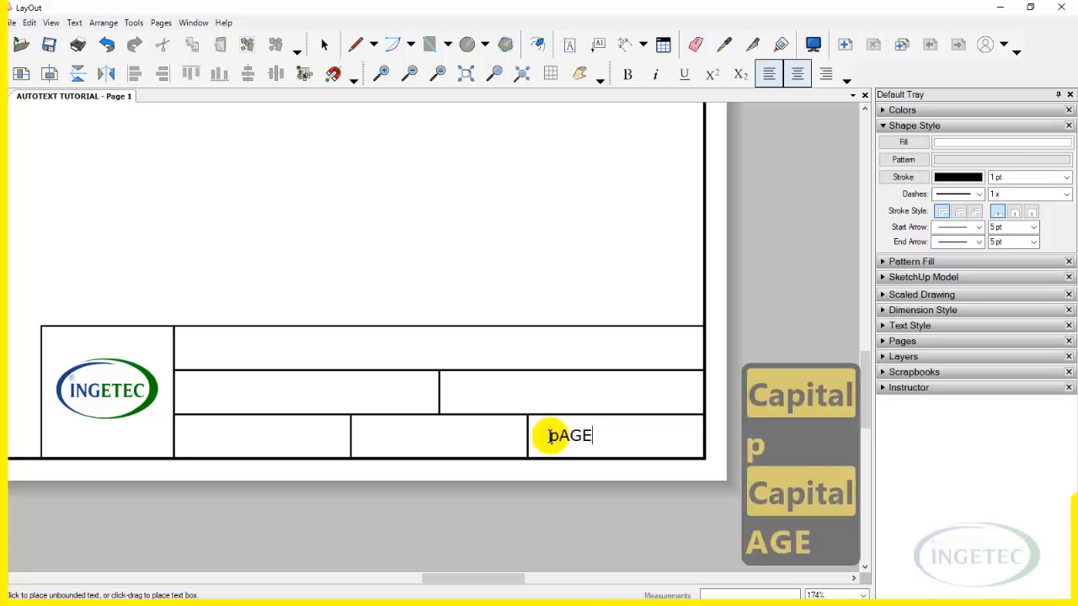
{"action": "key", "text": "ctrl+a"}
{"action": "type", "text": "Pa"}
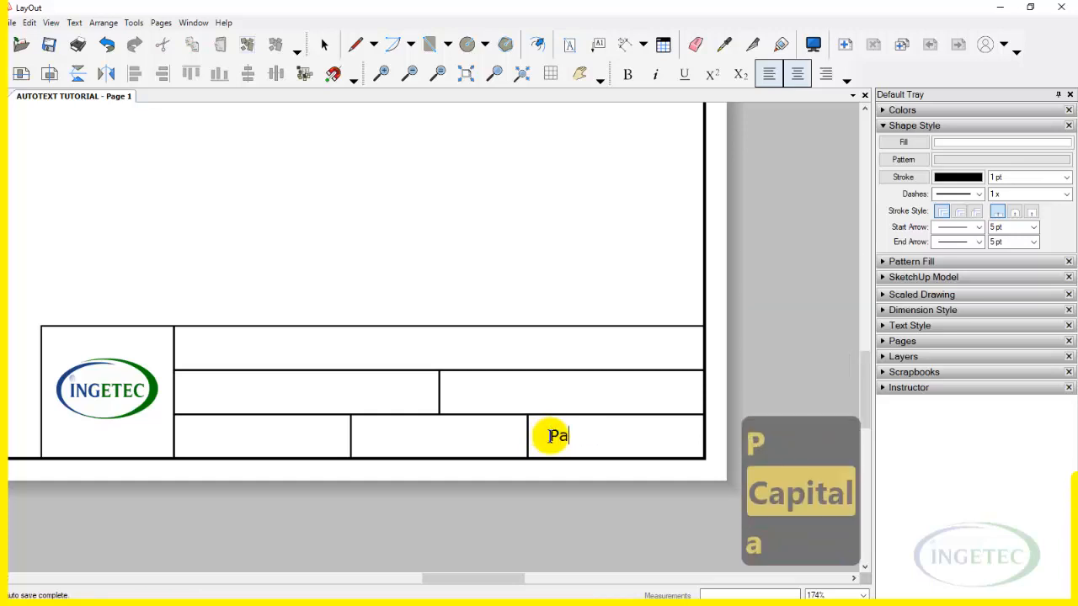
{"action": "type", "text": "ge -"}
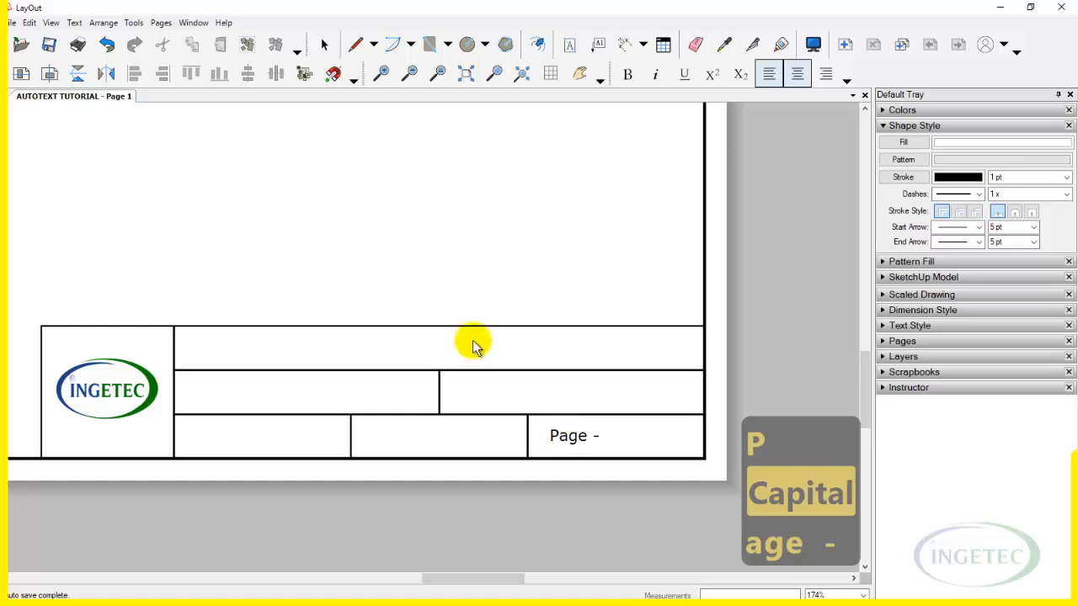
Step: Append the PageNumber auto-text tag to the "Page -" label and finish the text
{"action": "left_click", "coordinate": [74, 23]}
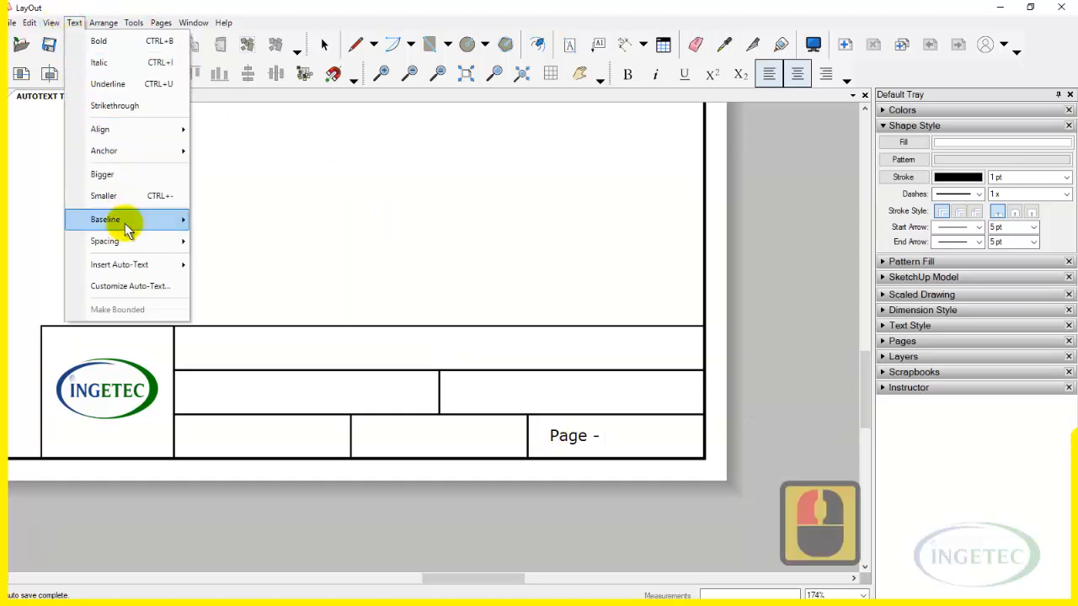
{"action": "left_click", "coordinate": [144, 265]}
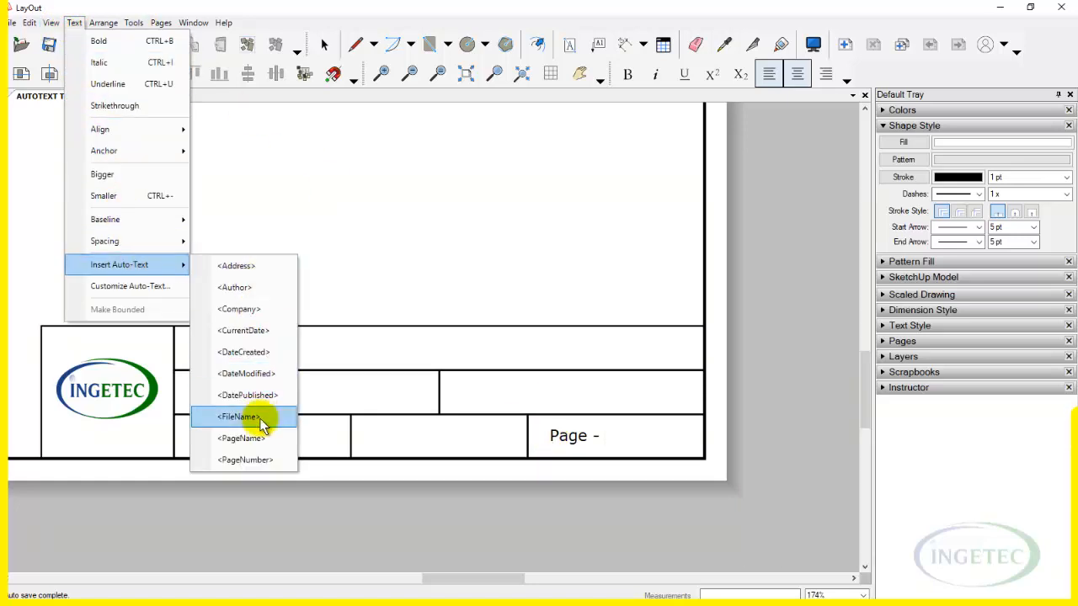
{"action": "left_click", "coordinate": [263, 459]}
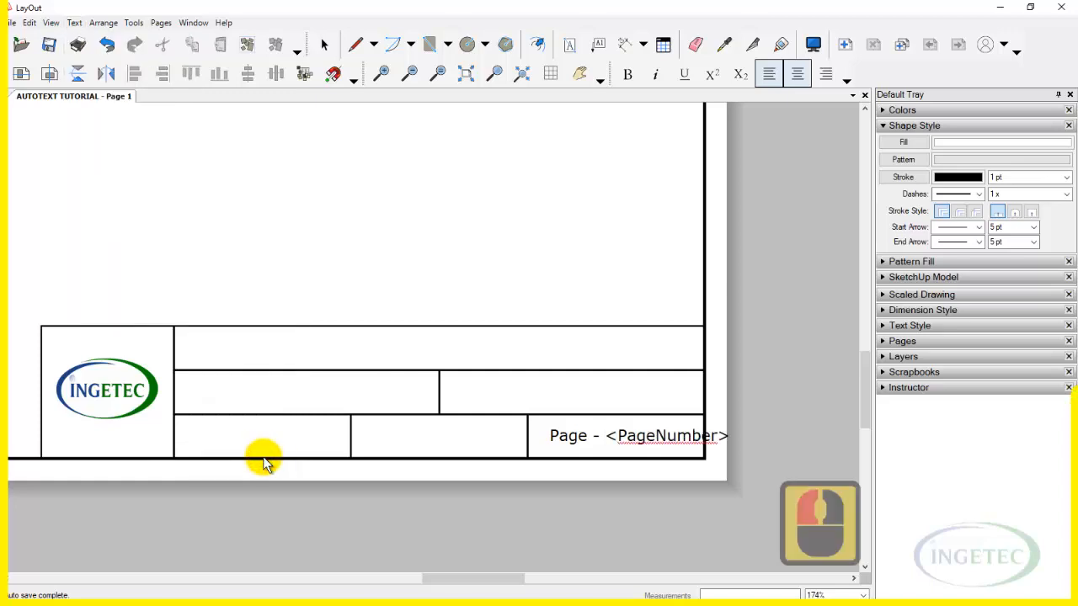
{"action": "left_click", "coordinate": [563, 482]}
Step: Move the page label about 7 mm to the right within its cell and make it bold
{"action": "key", "text": "space"}
{"action": "left_click", "coordinate": [572, 435]}
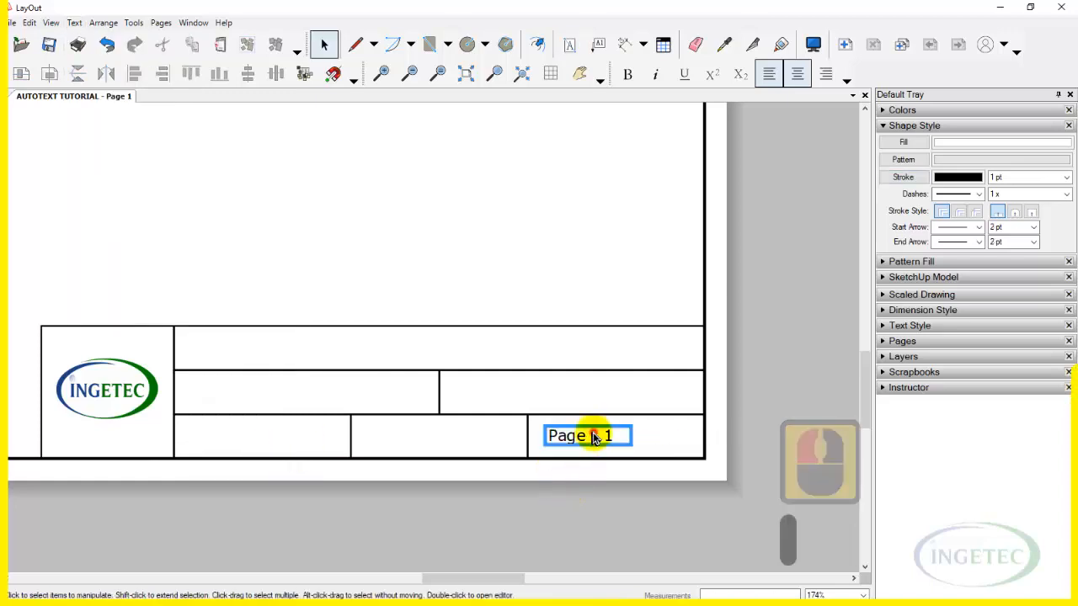
{"action": "left_click_drag", "start_coordinate": [572, 435], "coordinate": [598, 436]}
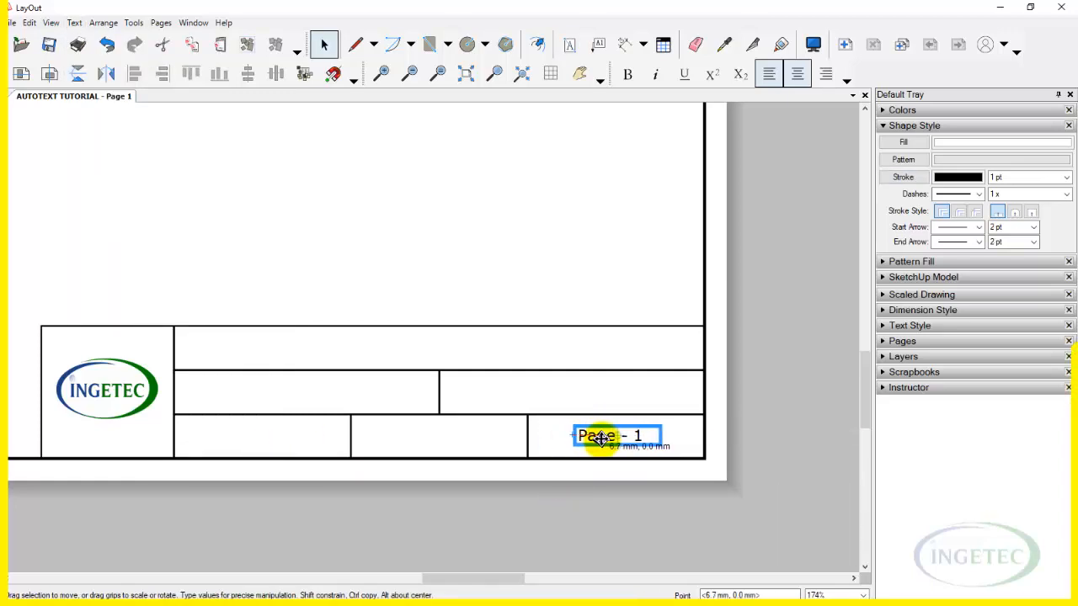
{"action": "left_click", "coordinate": [627, 74]}
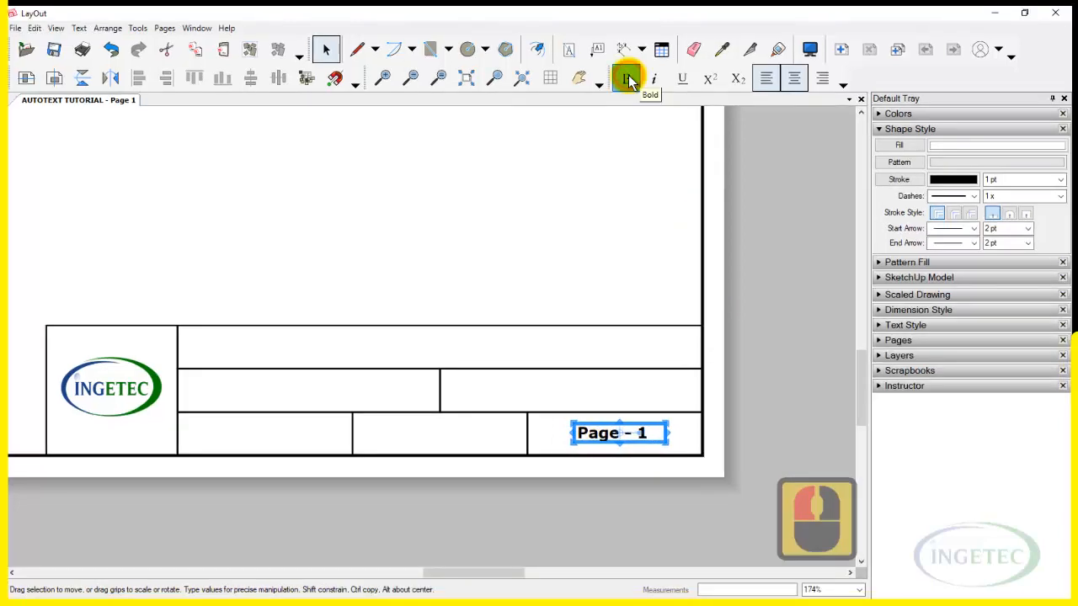
{"action": "left_click", "coordinate": [511, 205]}
Step: Add a text label reading "Scale: -" in the middle cell of the title block's lowest row
{"action": "left_click", "coordinate": [568, 49]}
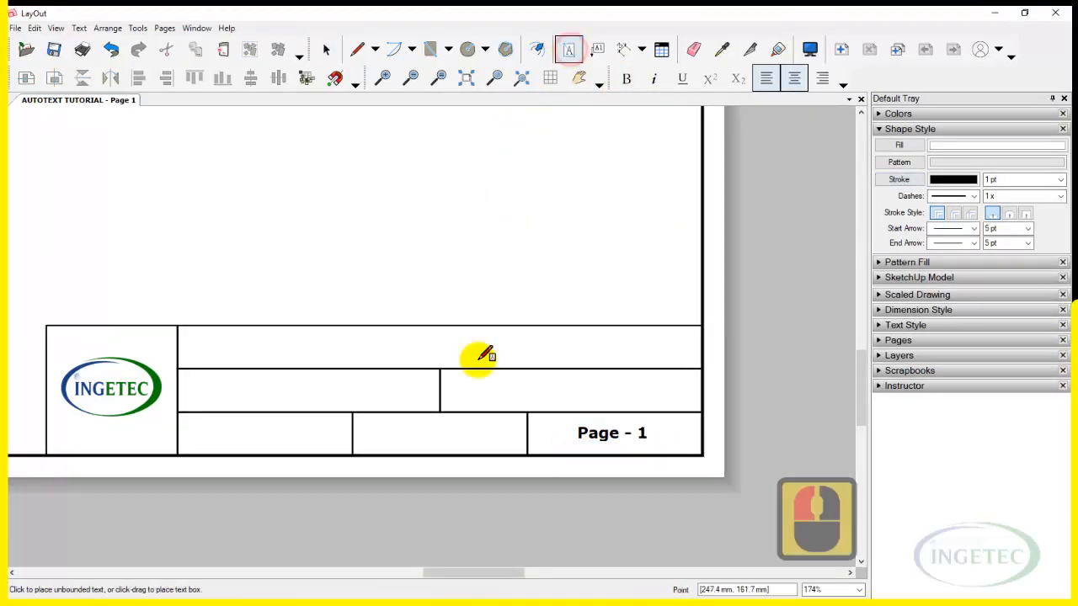
{"action": "left_click", "coordinate": [368, 433]}
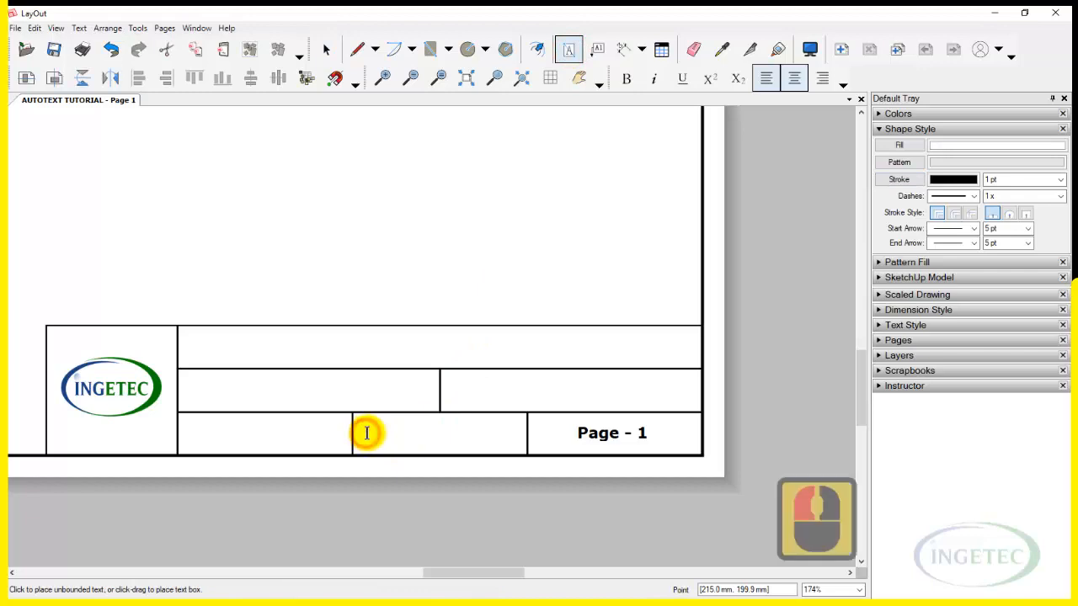
{"action": "type", "text": "S"}
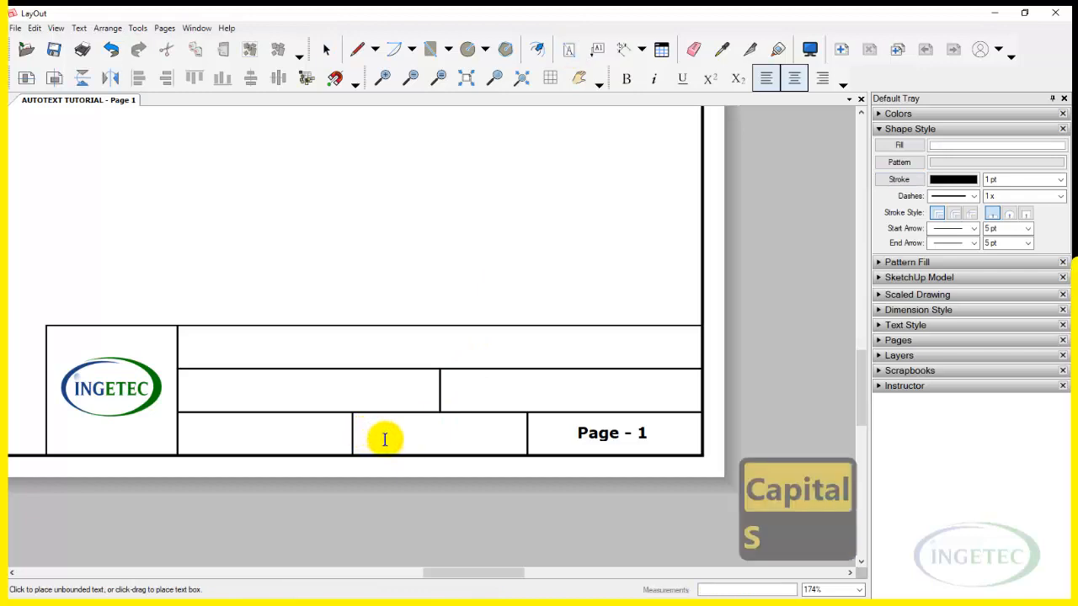
{"action": "type", "text": "cale"}
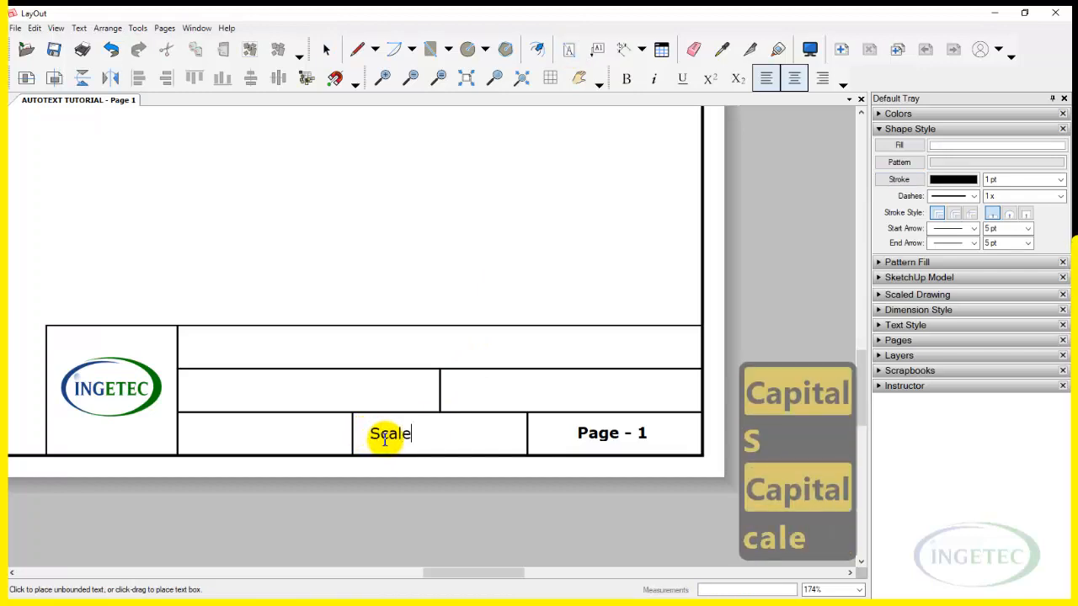
{"action": "type", "text": ": -"}
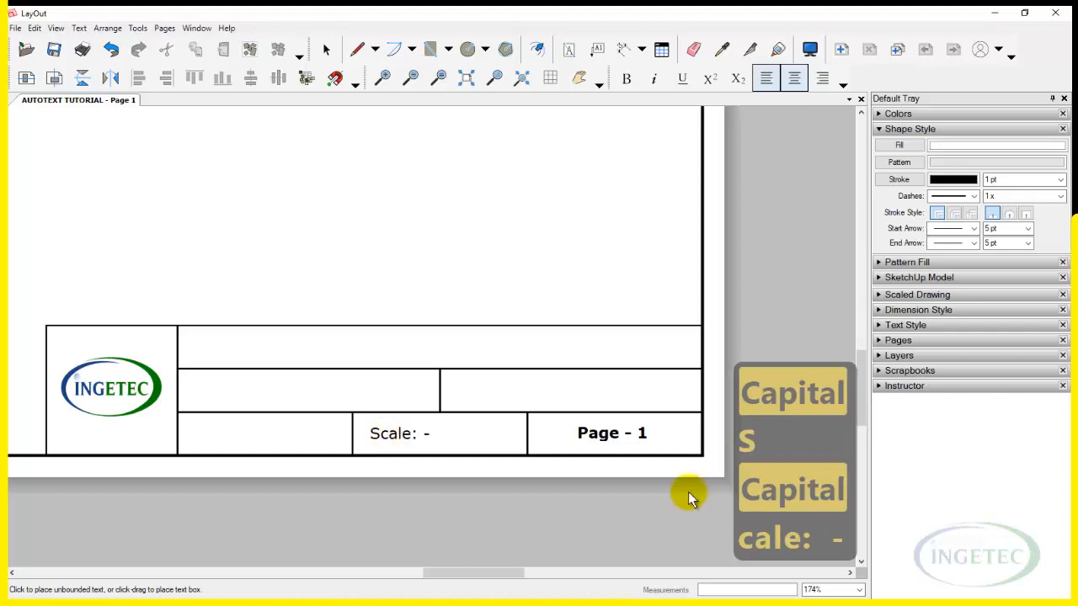
{"action": "left_click", "coordinate": [424, 492]}
Step: Make the scale label bold and shift it slightly right towards the middle of its cell
{"action": "key", "text": "space"}
{"action": "left_click", "coordinate": [405, 441]}
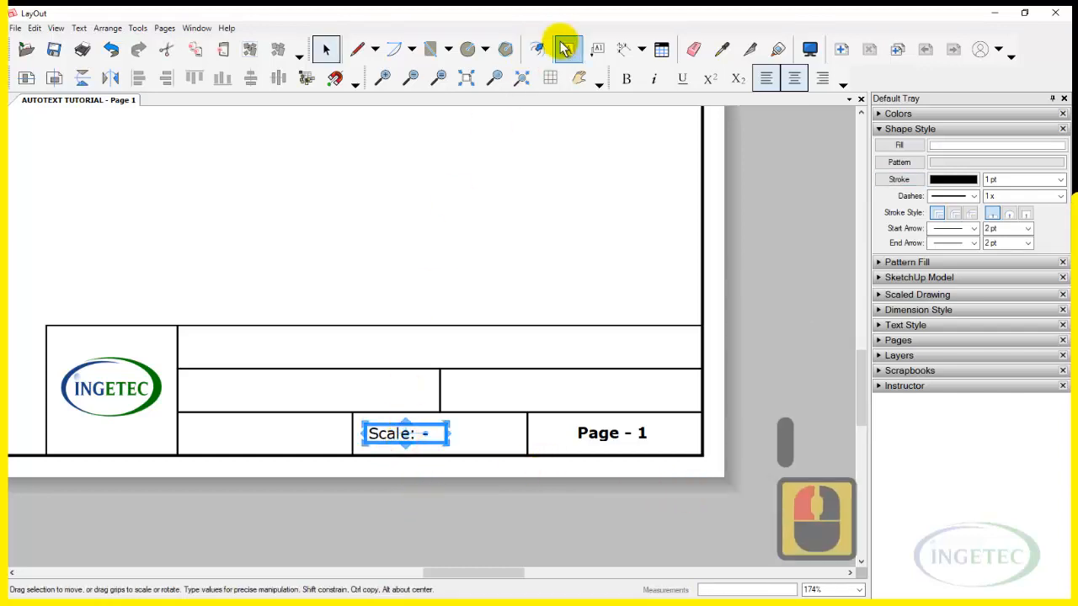
{"action": "left_click", "coordinate": [626, 79]}
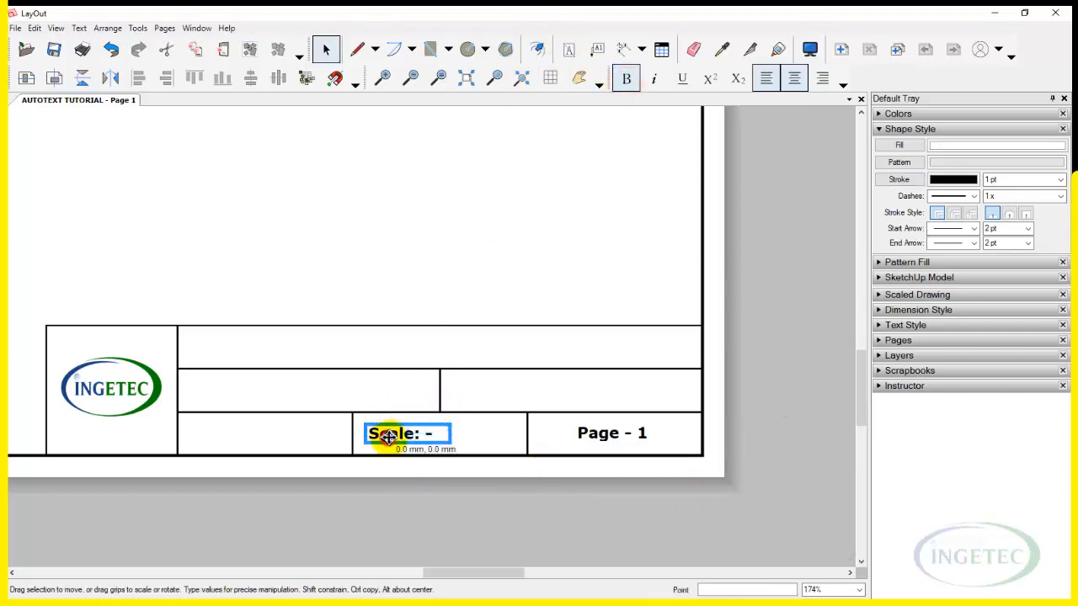
{"action": "left_click_drag", "start_coordinate": [387, 424], "coordinate": [410, 424]}
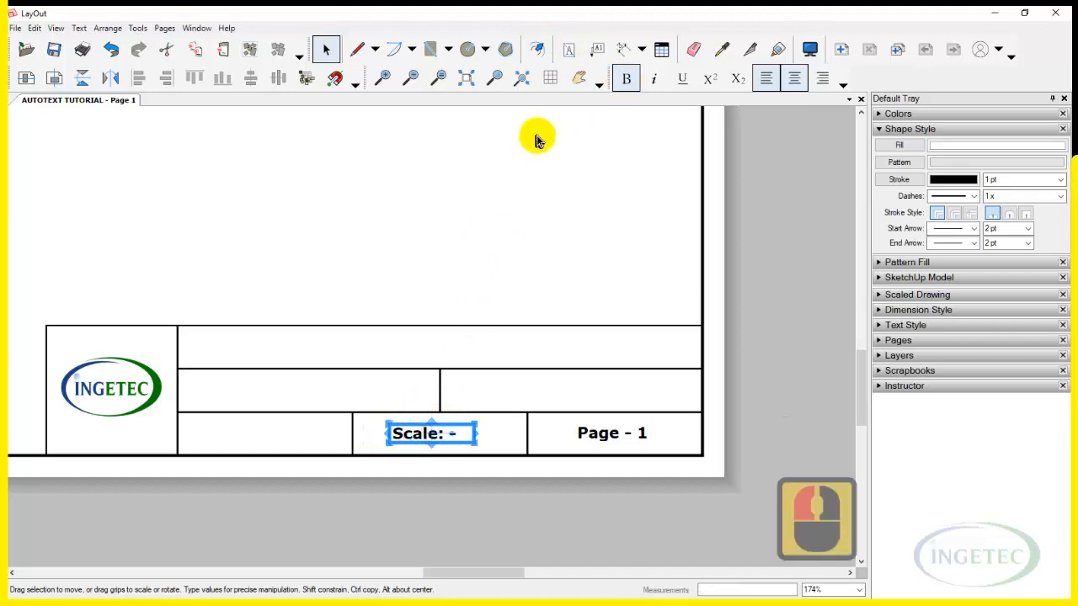
Step: Add a text label reading "Issue:" in the left cell of the title block's lowest row
{"action": "left_click", "coordinate": [569, 49]}
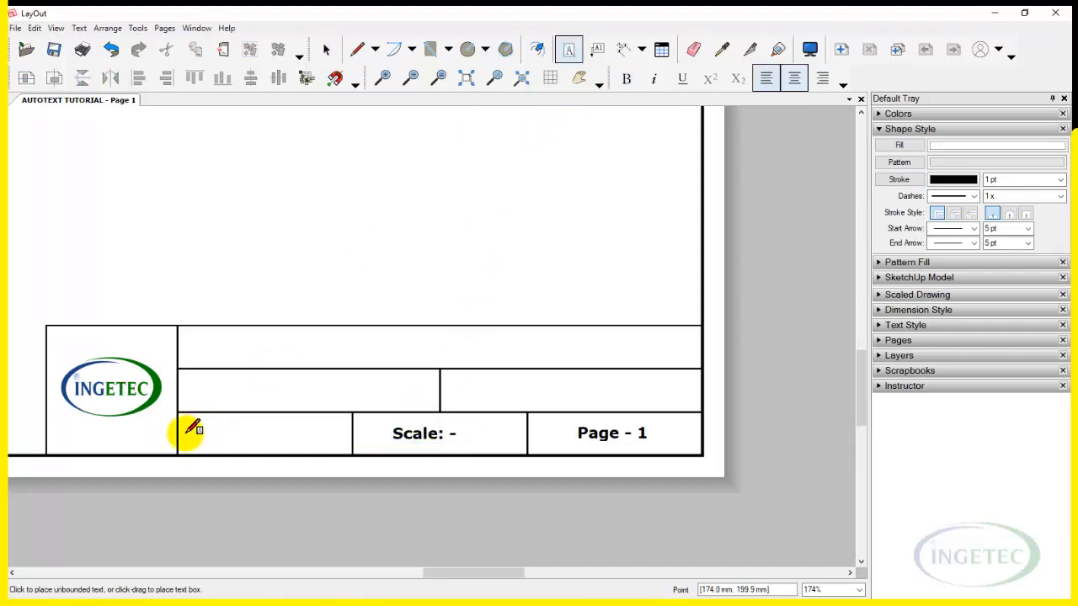
{"action": "left_click", "coordinate": [189, 431]}
{"action": "key", "text": "Caps_Lock"}
{"action": "type", "text": "I"}
{"action": "key", "text": "Caps_Lock"}
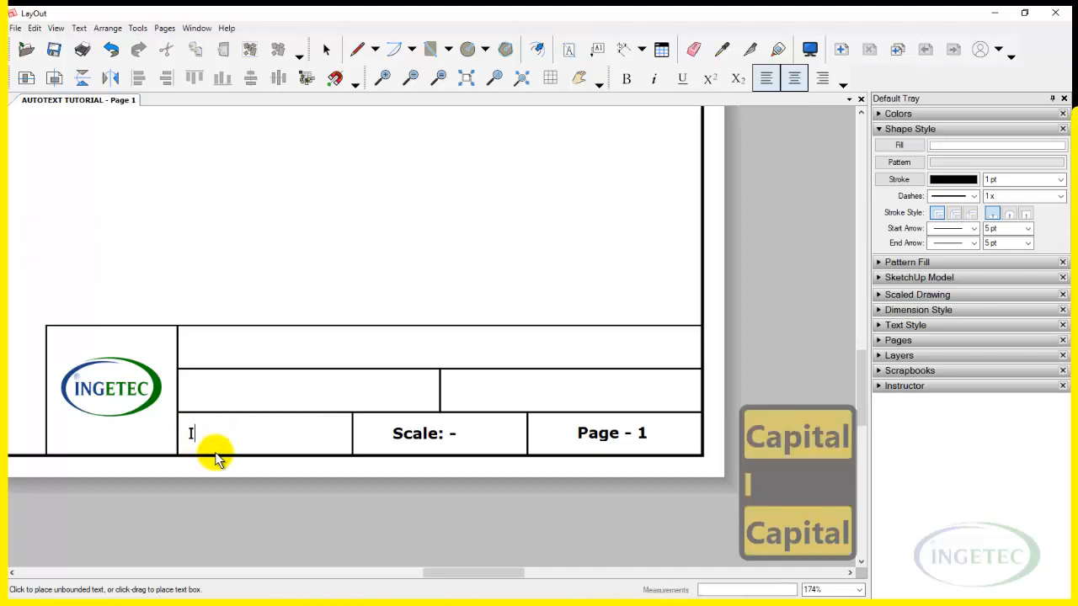
{"action": "type", "text": "ssue:"}
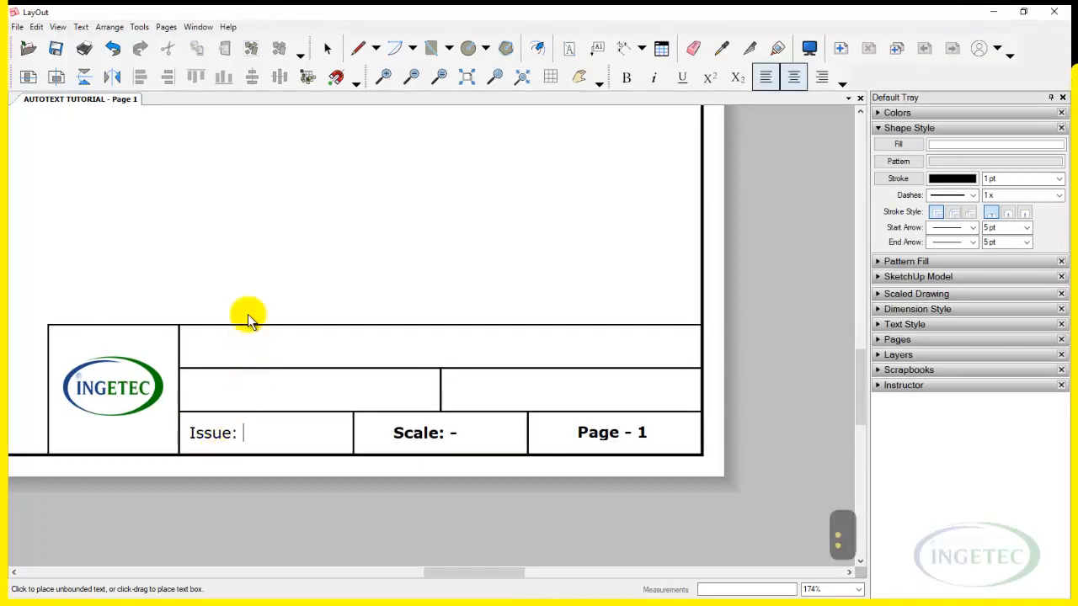
Step: Append the DateCreated auto-text tag to the "Issue:" label and finish the text
{"action": "left_click", "coordinate": [81, 26]}
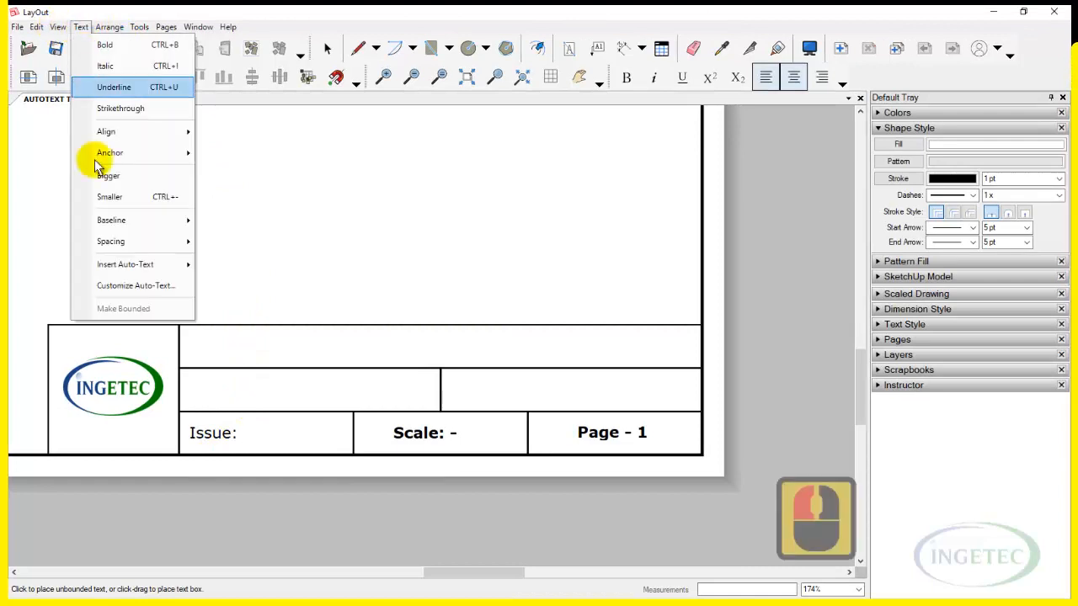
{"action": "left_click", "coordinate": [158, 264]}
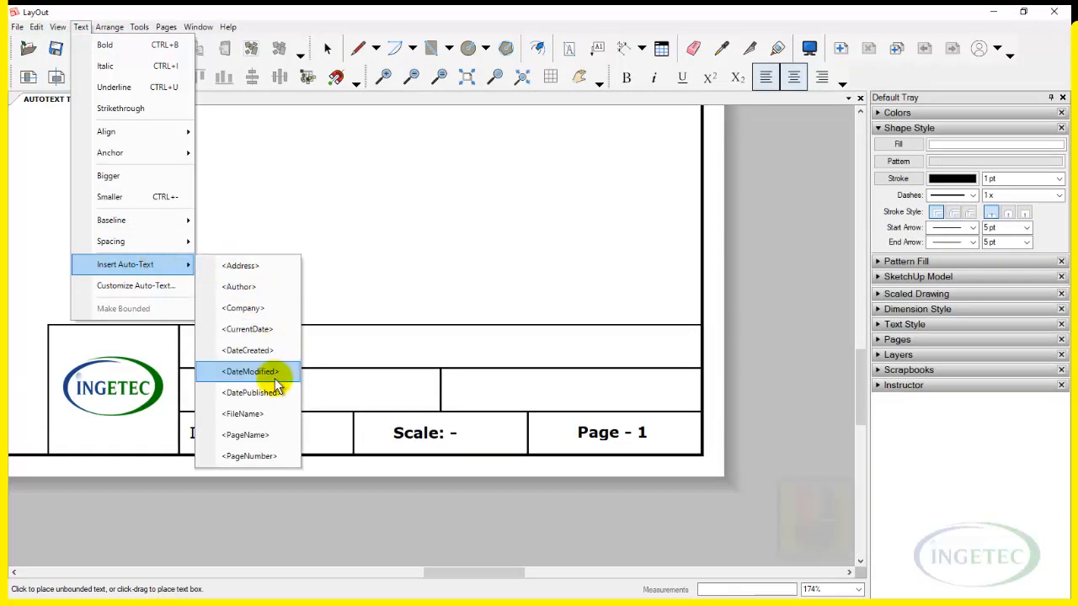
{"action": "left_click", "coordinate": [279, 350]}
{"action": "double_click", "coordinate": [320, 499]}
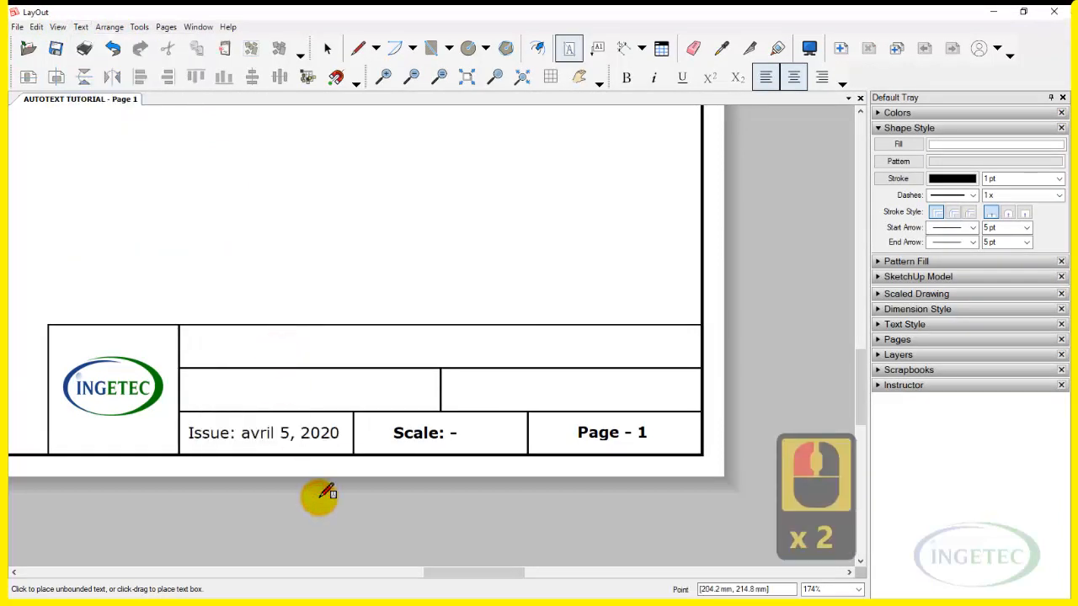
Step: Make the issue date label bold and nudge it slightly left so it fits inside its cell
{"action": "key", "text": "space"}
{"action": "left_click", "coordinate": [300, 430]}
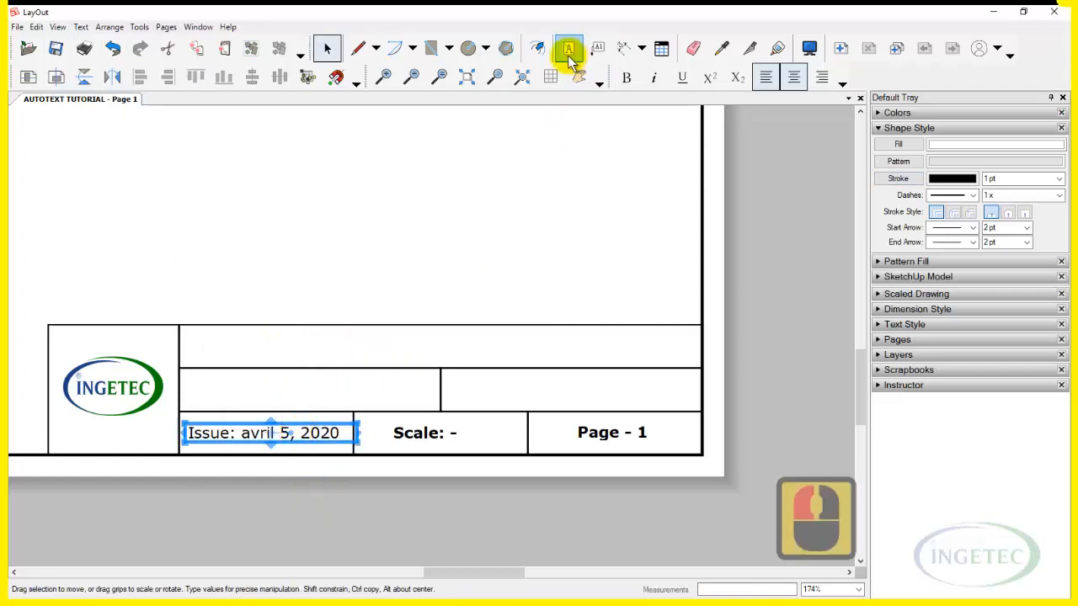
{"action": "left_click", "coordinate": [626, 76]}
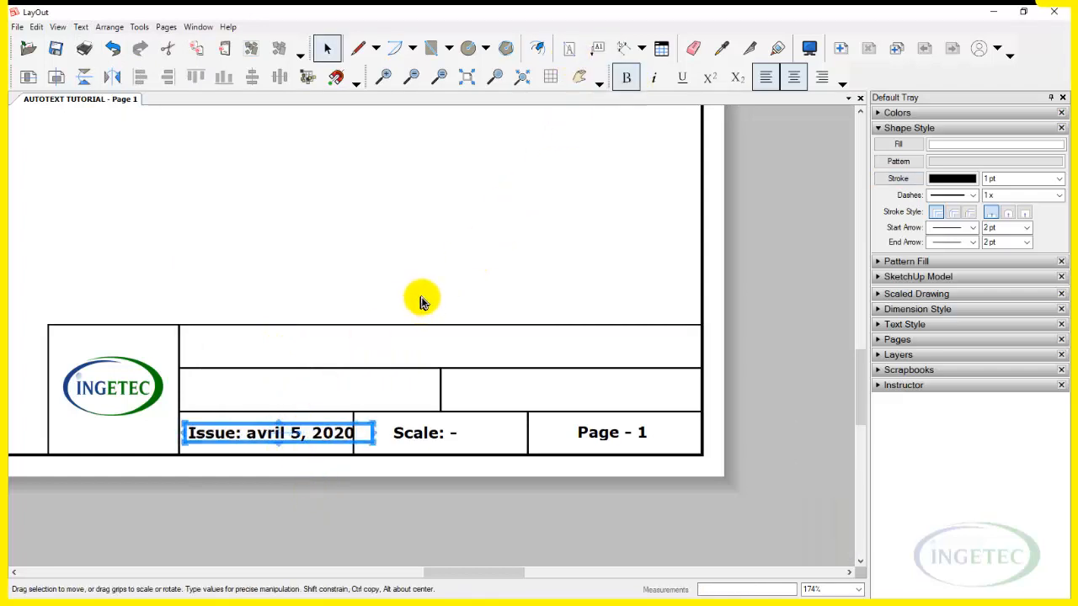
{"action": "key", "text": "Left"}
{"action": "key", "text": "Left"}
{"action": "key", "text": "Left"}
{"action": "key", "text": "Right"}
Step: Add a text label reading "Adress :" in the left cell of the title block's middle row
{"action": "left_click", "coordinate": [569, 48]}
{"action": "left_click", "coordinate": [184, 389]}
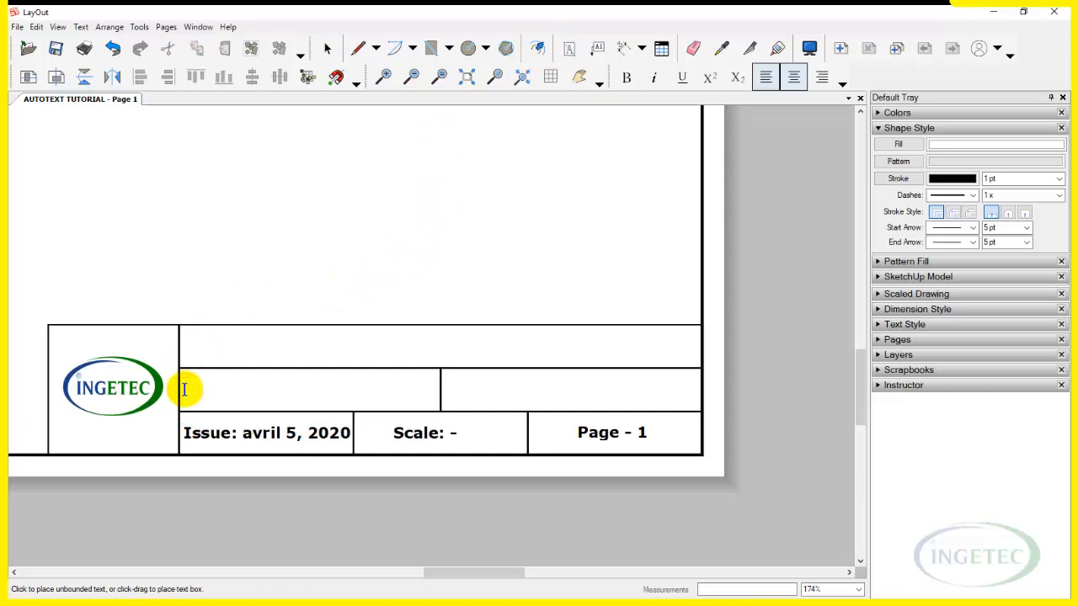
{"action": "key", "text": "Caps_Lock"}
{"action": "type", "text": "A"}
{"action": "key", "text": "Caps_Lock"}
{"action": "type", "text": "dress :"}
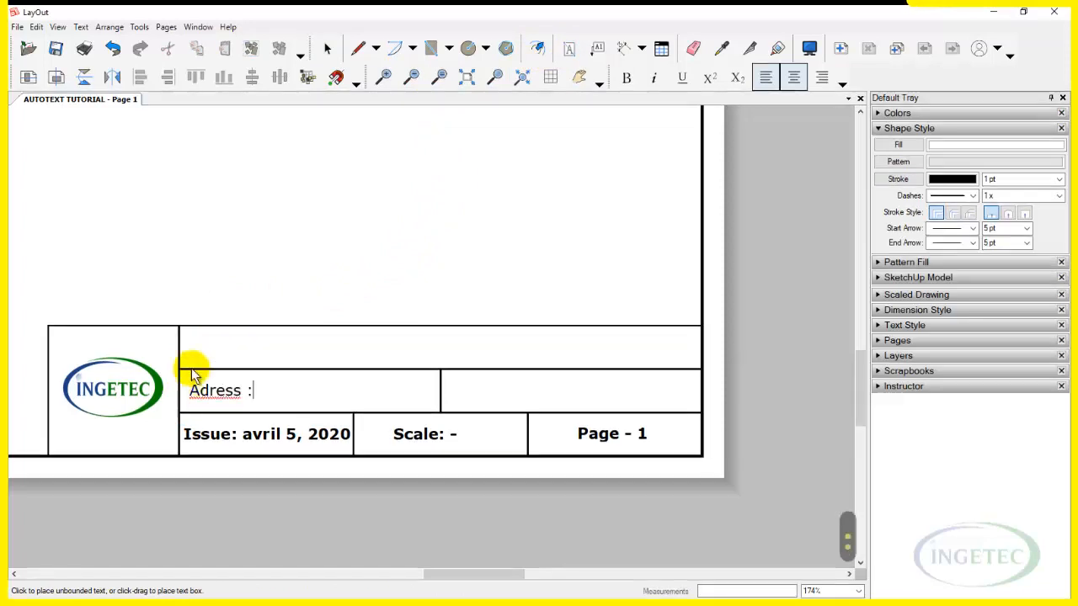
Step: Append the Address auto-text tag to the label and correct the label's spelling to "Address :"
{"action": "left_click", "coordinate": [37, 27]}
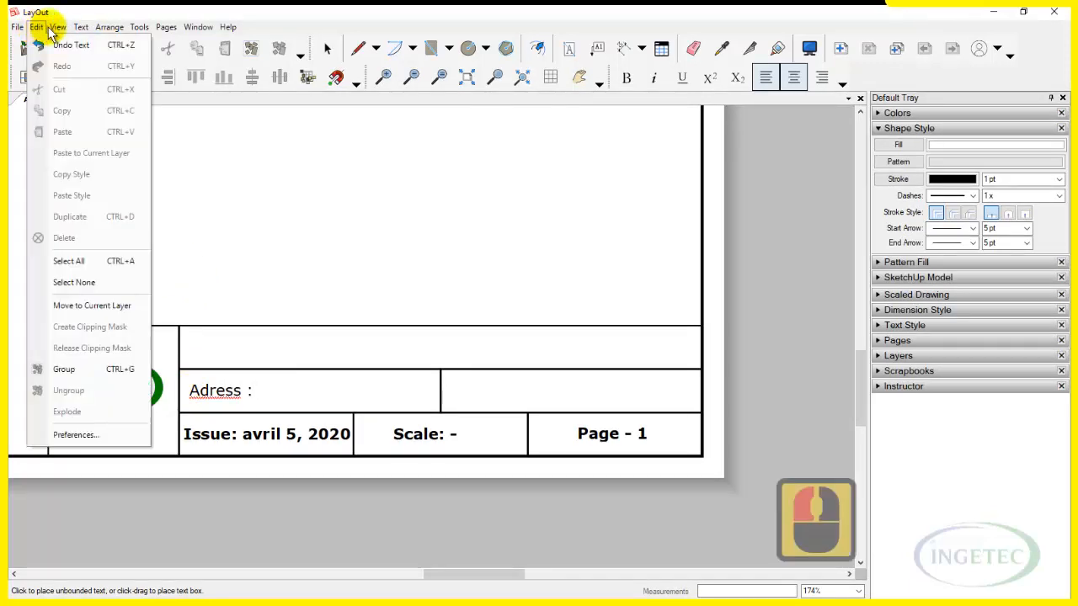
{"action": "left_click", "coordinate": [49, 27]}
{"action": "left_click", "coordinate": [81, 26]}
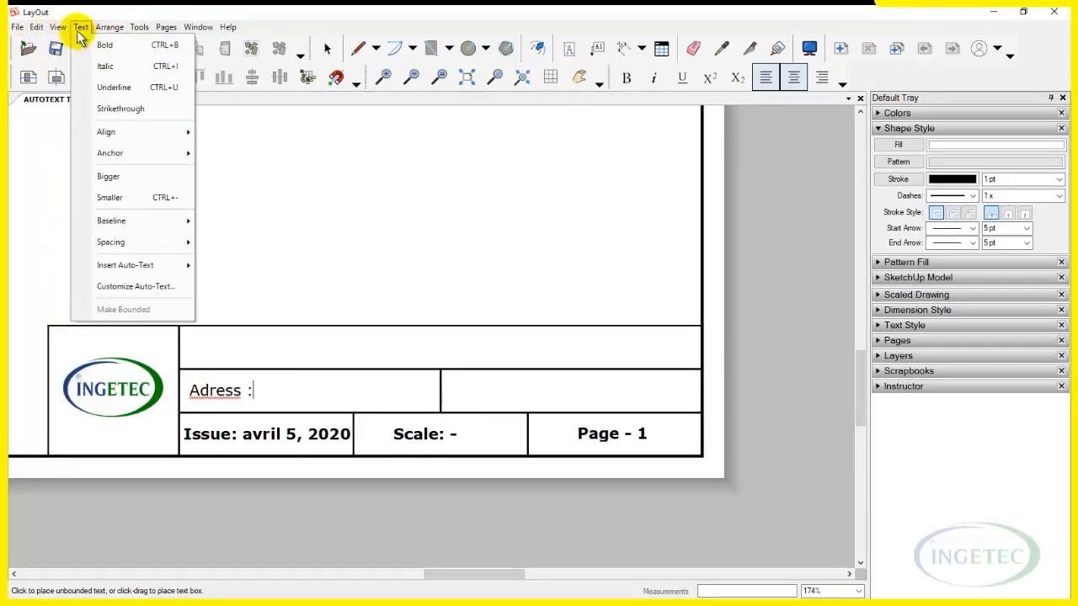
{"action": "left_click", "coordinate": [156, 265]}
{"action": "left_click", "coordinate": [229, 264]}
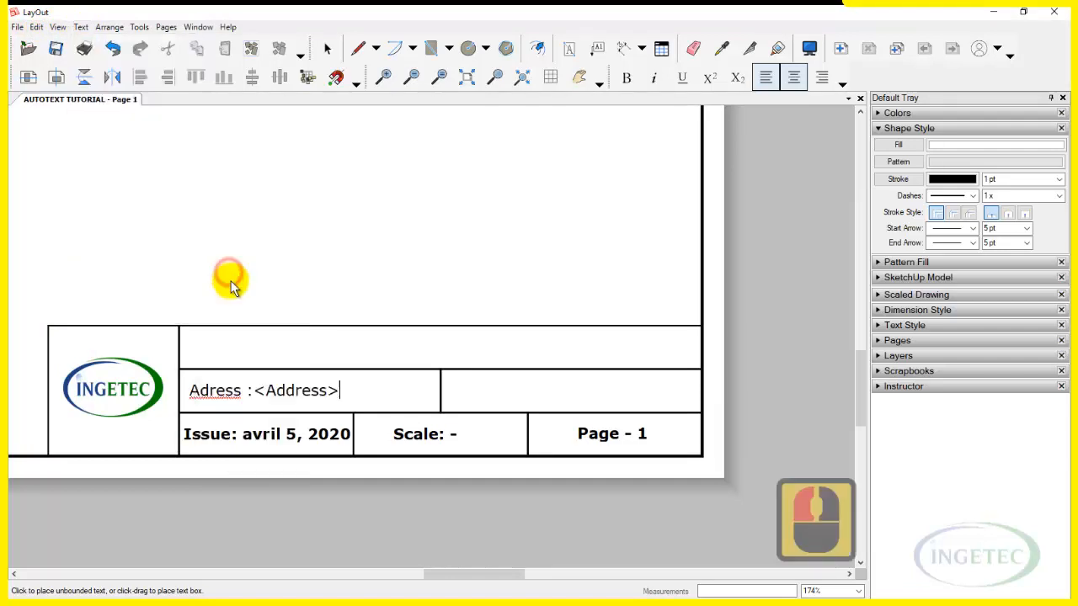
{"action": "left_click", "coordinate": [209, 390]}
{"action": "type", "text": "d"}
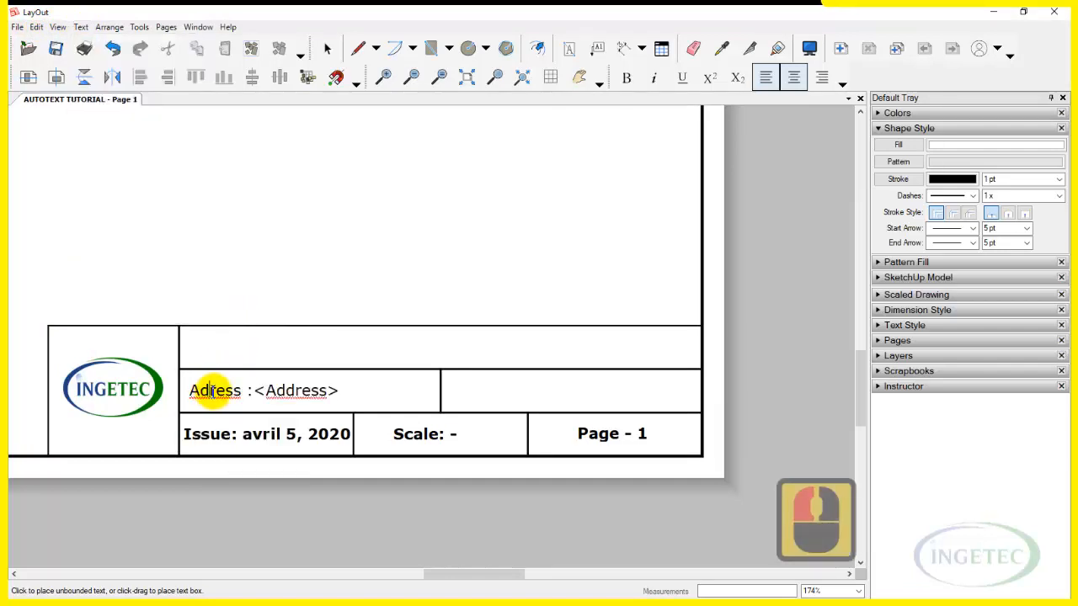
{"action": "left_click", "coordinate": [387, 413]}
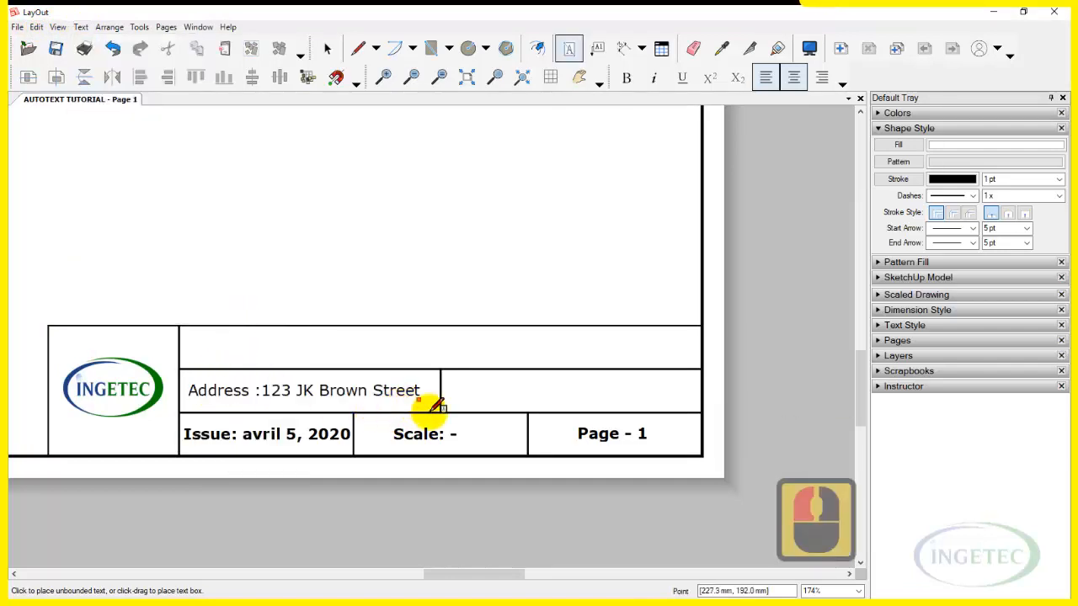
Step: Add a text label reading "Drawn by:" in the right cell of the title block's middle row
{"action": "left_click", "coordinate": [448, 390]}
{"action": "type", "text": "D"}
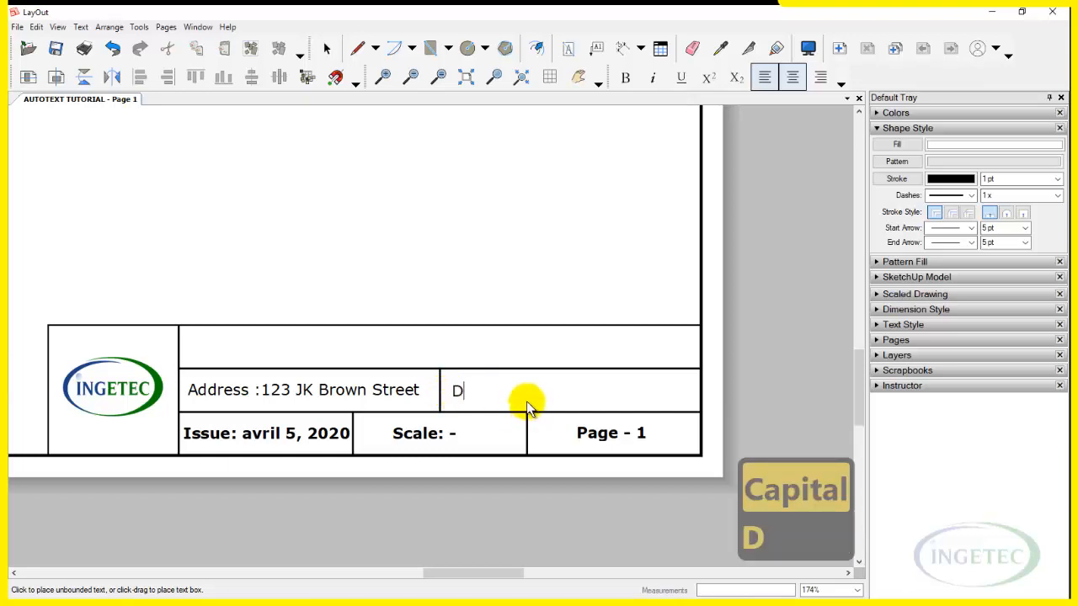
{"action": "type", "text": "rawn"}
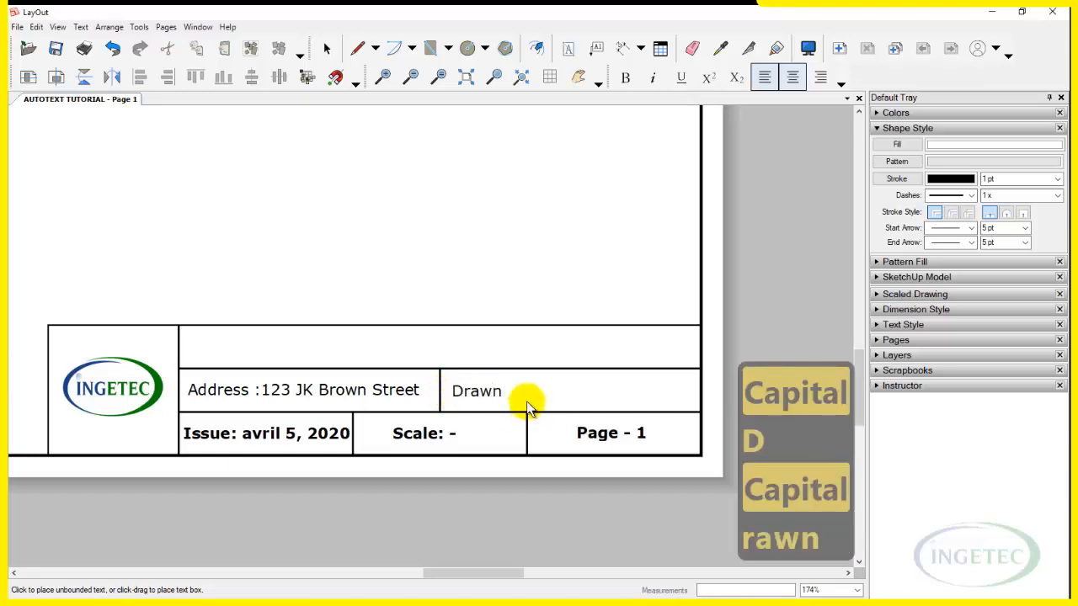
{"action": "type", "text": " by:"}
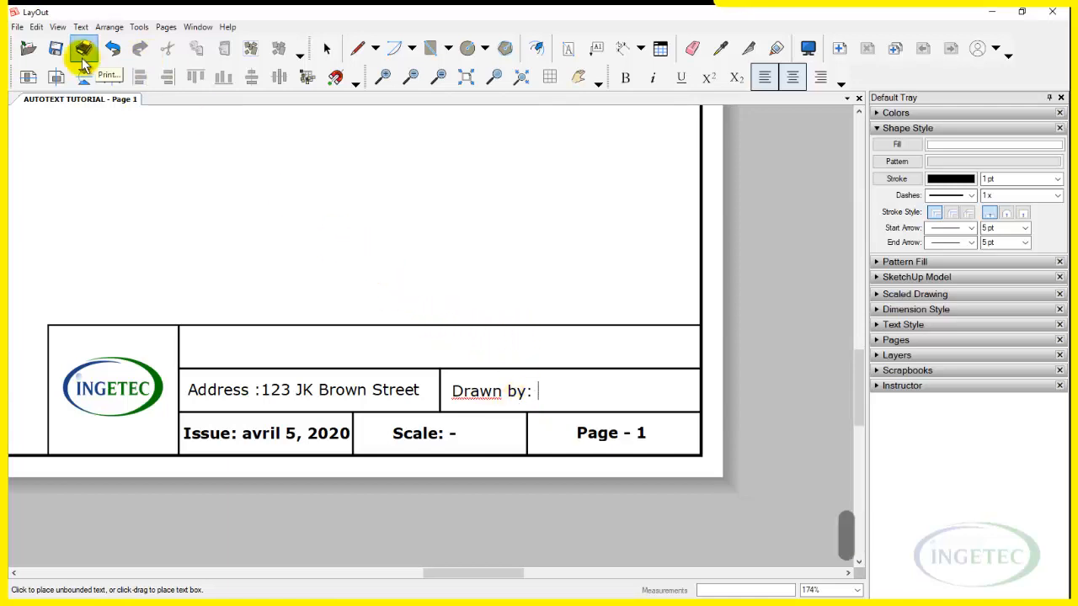
Step: Append the Author auto-text tag to the "Drawn by:" label and finish the text
{"action": "left_click", "coordinate": [80, 27]}
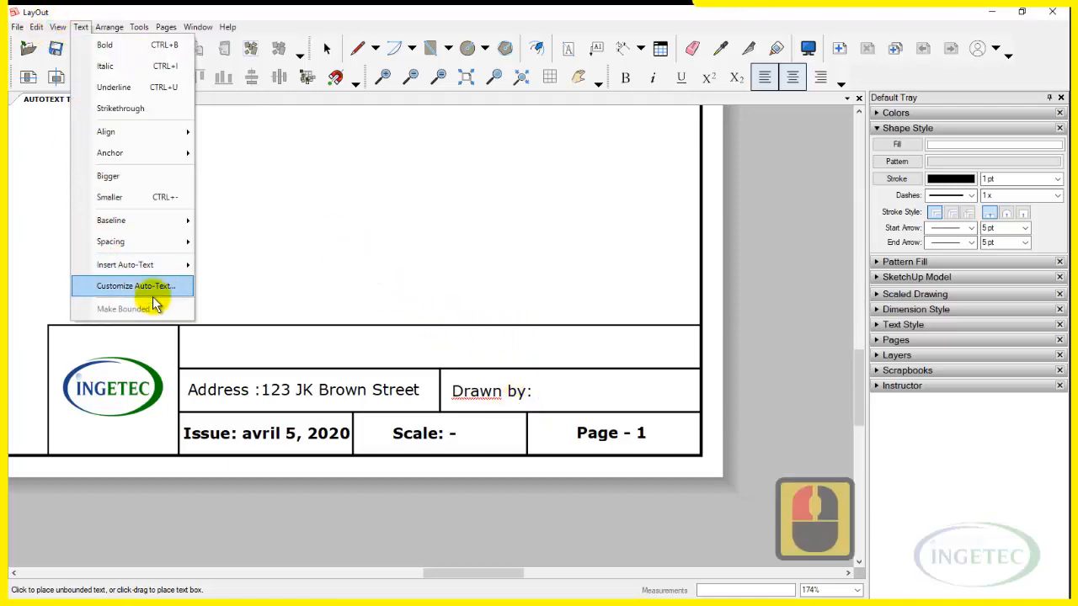
{"action": "left_click", "coordinate": [190, 266]}
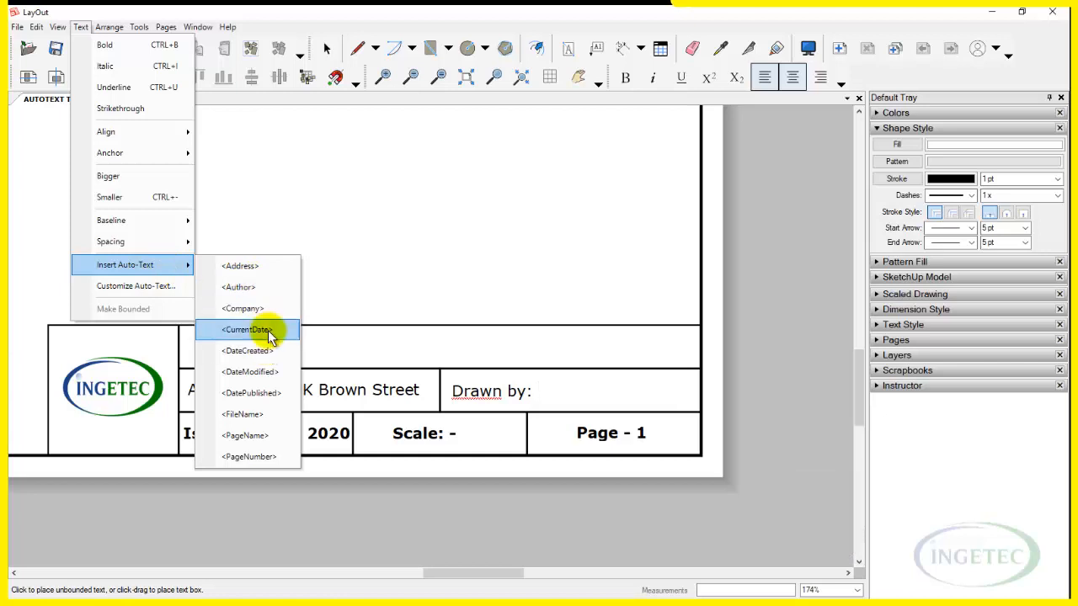
{"action": "left_click", "coordinate": [271, 288]}
{"action": "left_click", "coordinate": [449, 335]}
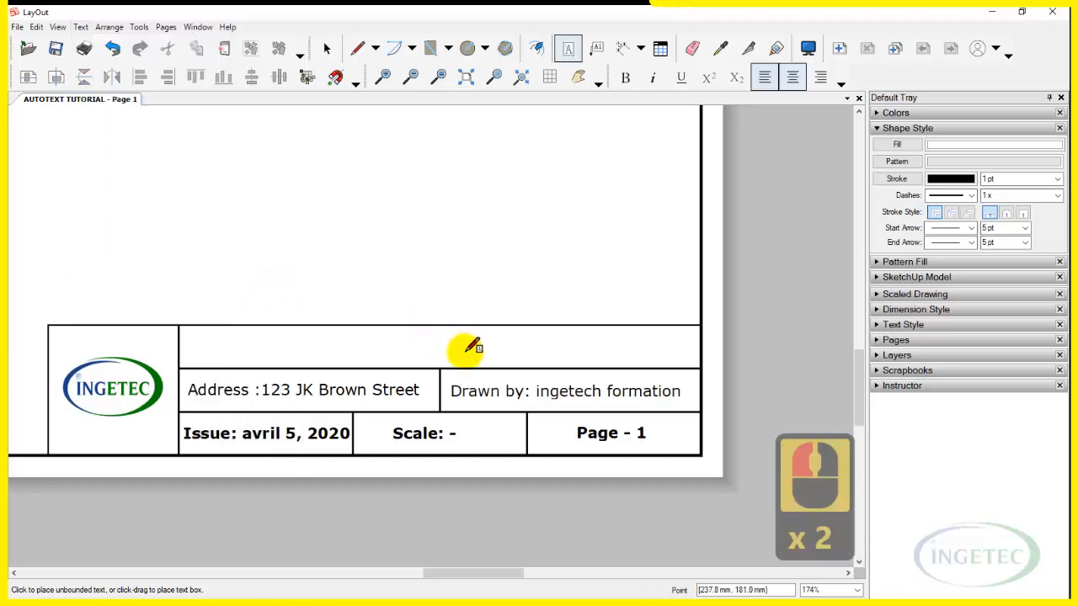
Step: Add a text in the title block's top row containing only the FileName auto-text tag
{"action": "left_click", "coordinate": [568, 48]}
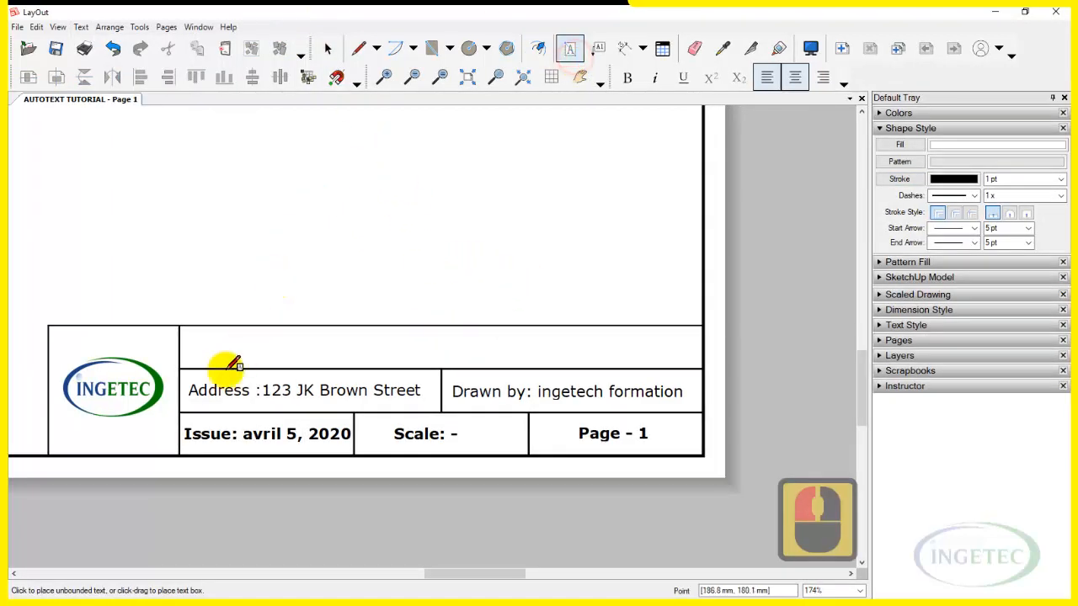
{"action": "left_click", "coordinate": [188, 346]}
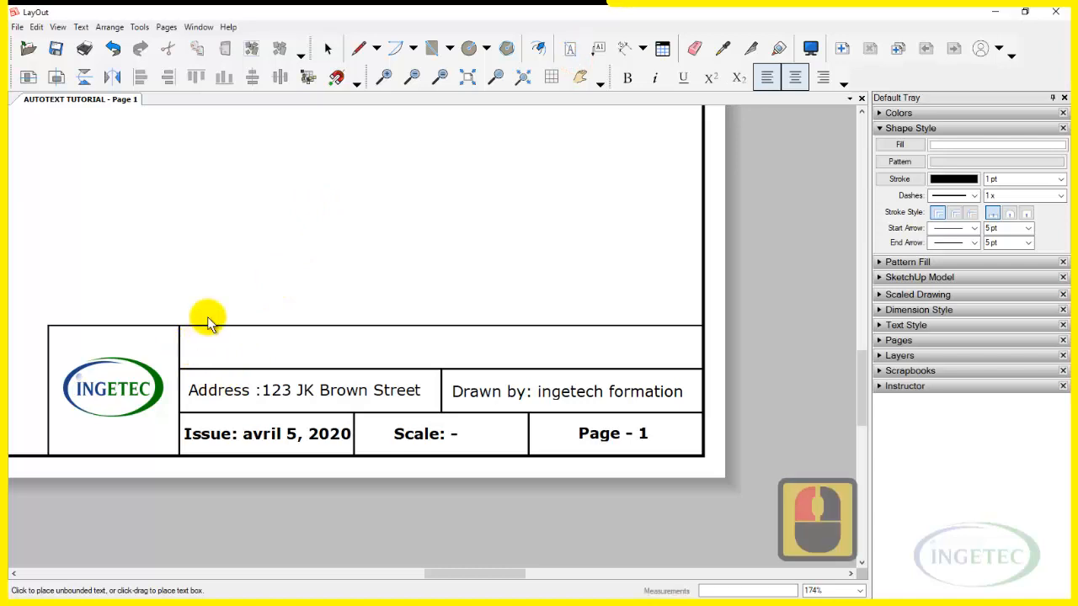
{"action": "left_click", "coordinate": [63, 29]}
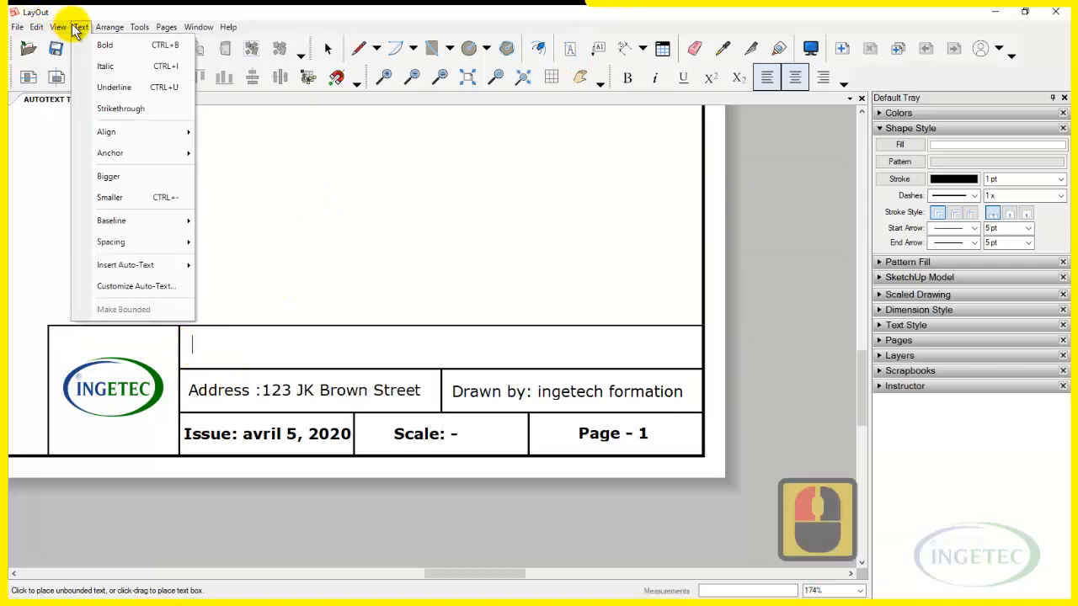
{"action": "left_click", "coordinate": [155, 267]}
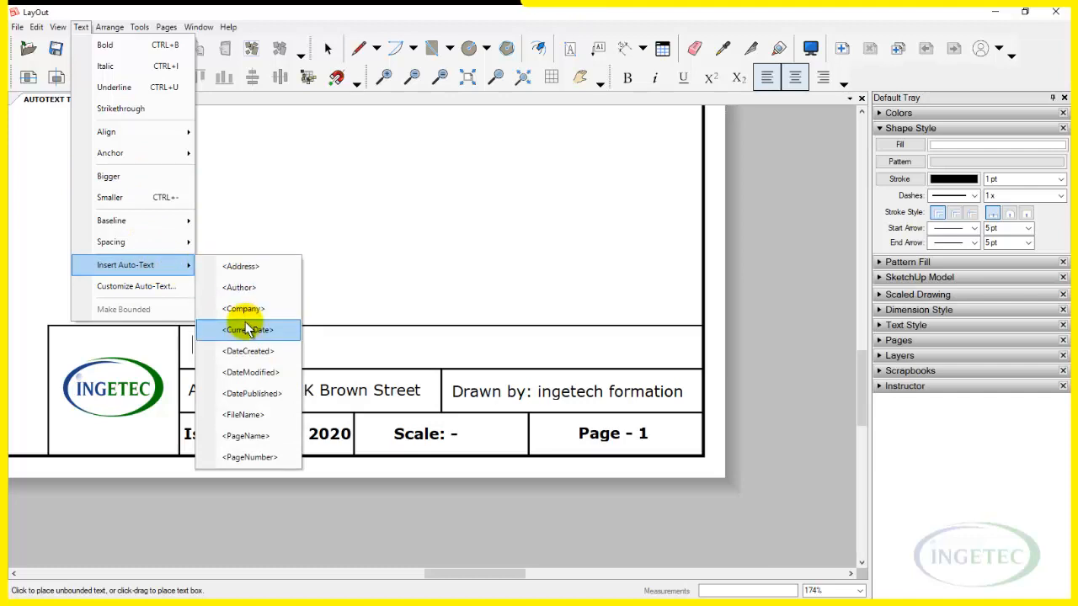
{"action": "left_click", "coordinate": [247, 415]}
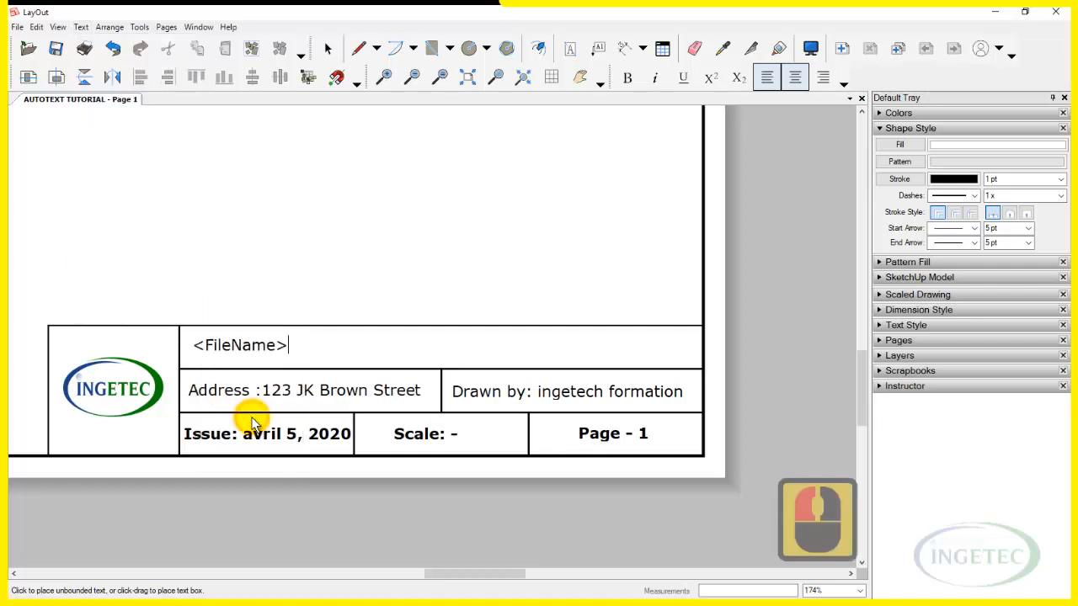
{"action": "left_click", "coordinate": [311, 306]}
Step: Make the file name title in the top row bold and centre-align its text
{"action": "key", "text": "space"}
{"action": "left_click", "coordinate": [291, 345]}
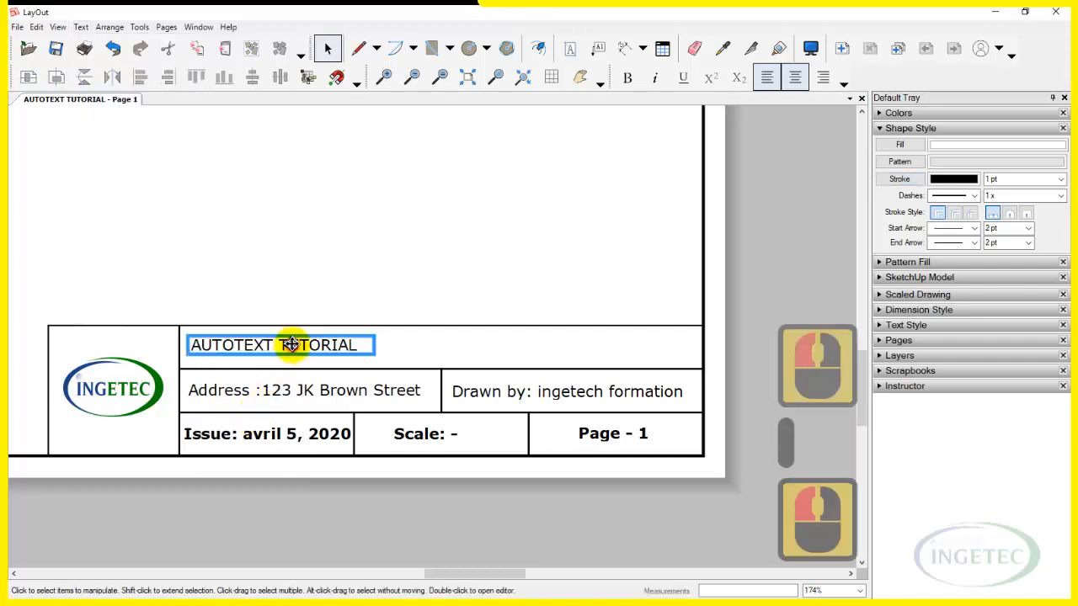
{"action": "left_click", "coordinate": [627, 77]}
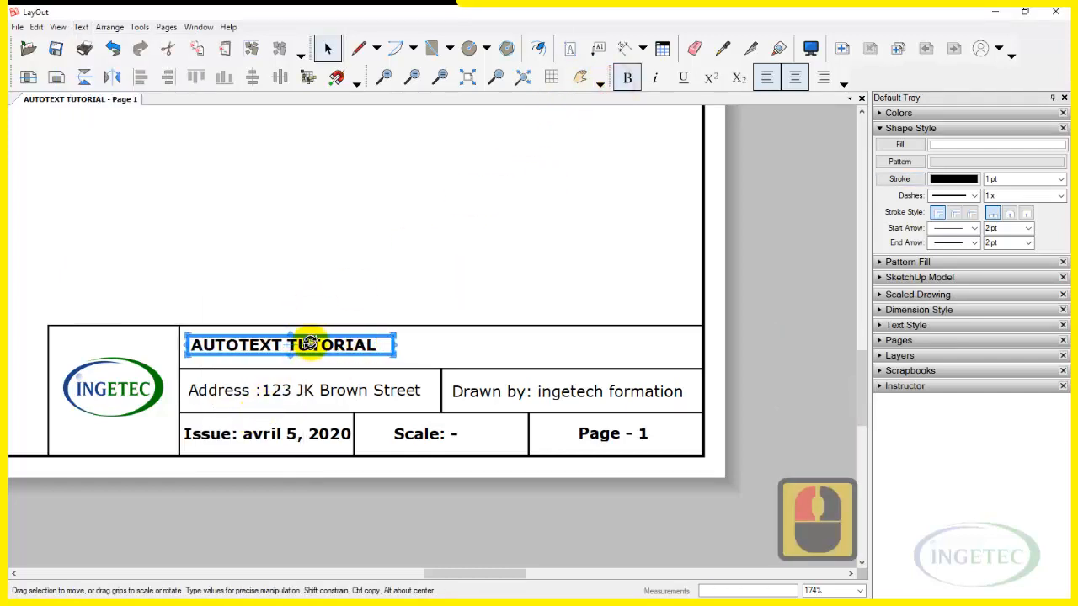
{"action": "left_click_drag", "start_coordinate": [322, 343], "coordinate": [450, 351]}
{"action": "left_click_drag", "start_coordinate": [367, 343], "coordinate": [367, 343], "text": "shift"}
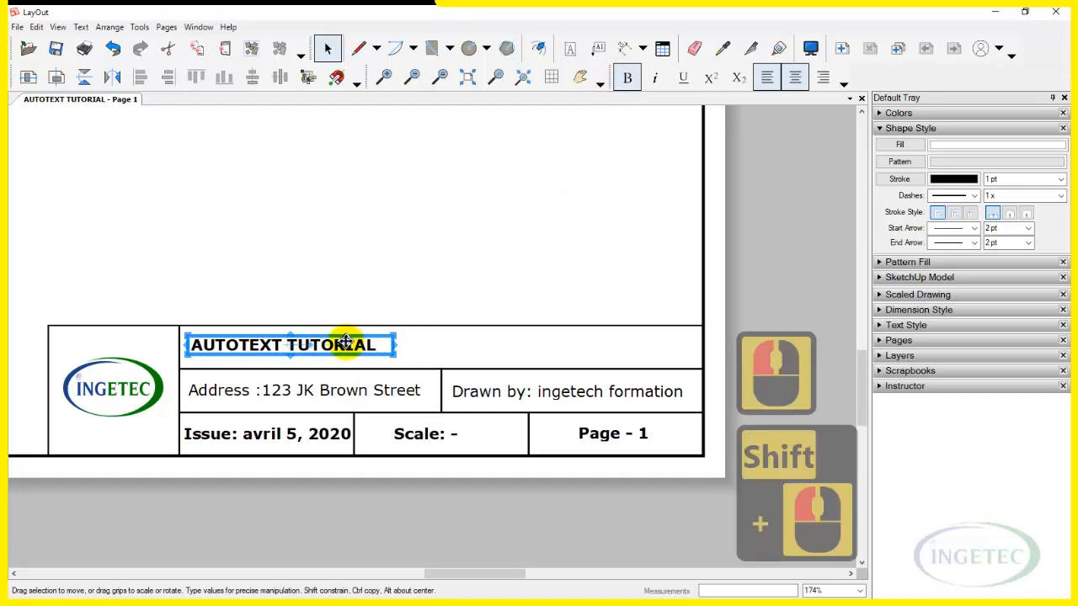
{"action": "left_click", "coordinate": [795, 77]}
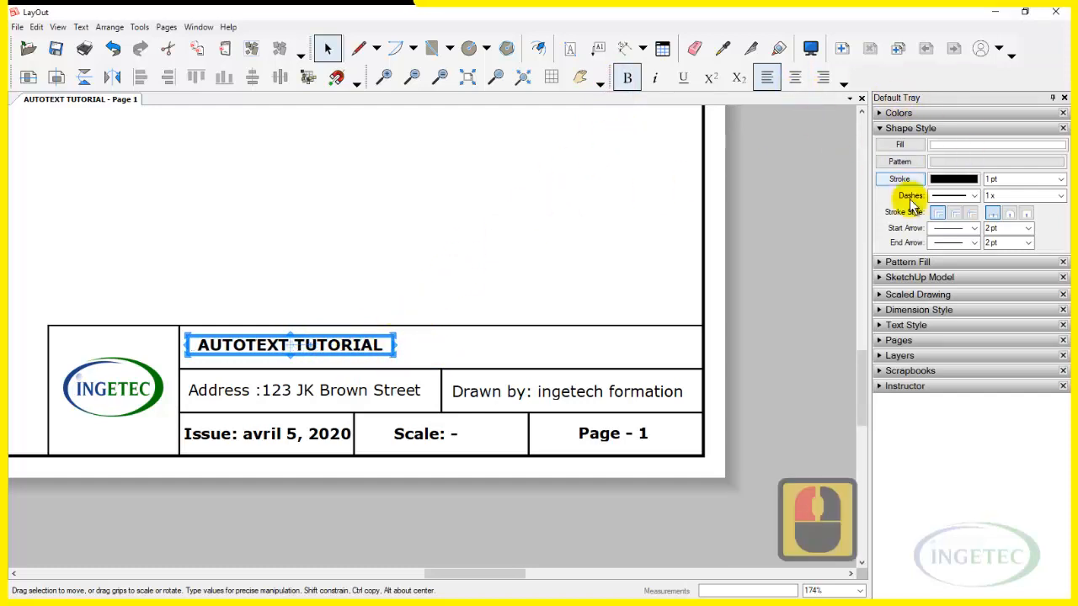
Step: Set the title's font size to 14 pt and move it about 28 mm right towards the middle of the top row
{"action": "left_click", "coordinate": [927, 325]}
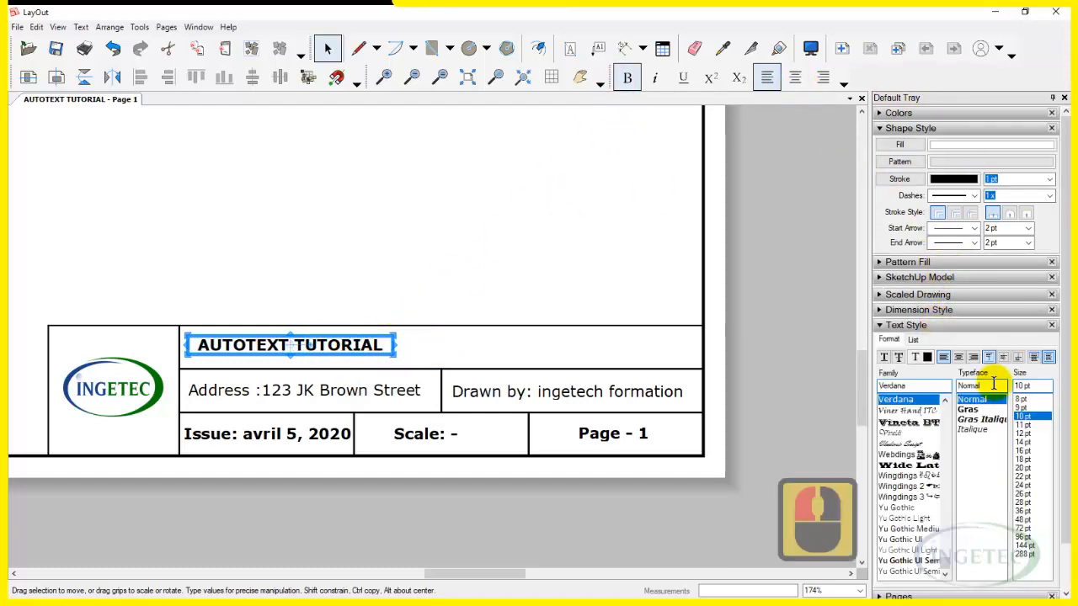
{"action": "left_click", "coordinate": [1023, 441]}
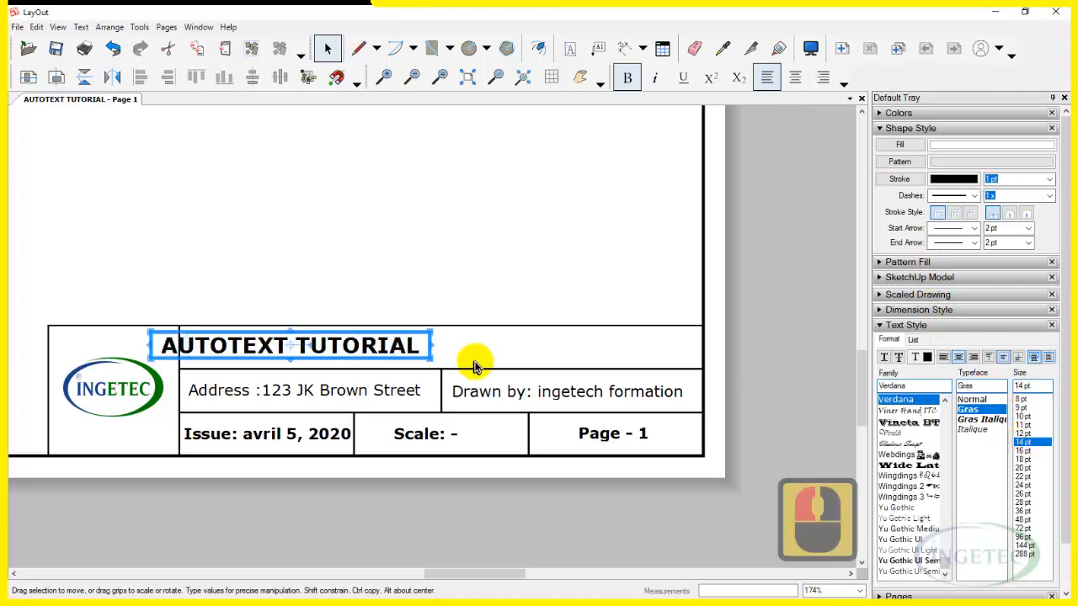
{"action": "left_click_drag", "start_coordinate": [432, 344], "coordinate": [551, 346]}
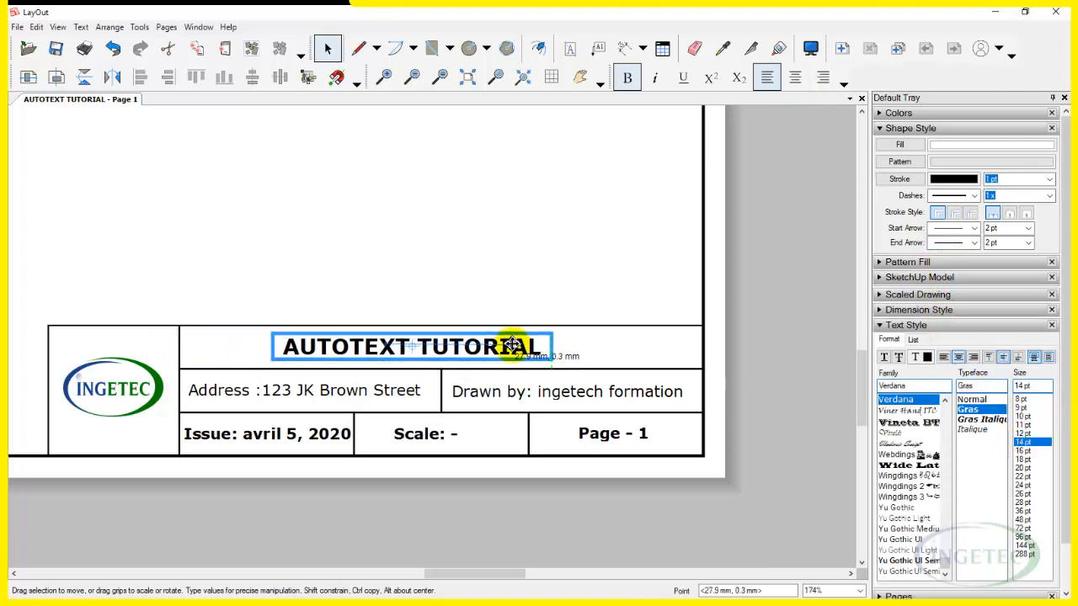
{"action": "left_click", "coordinate": [792, 381]}
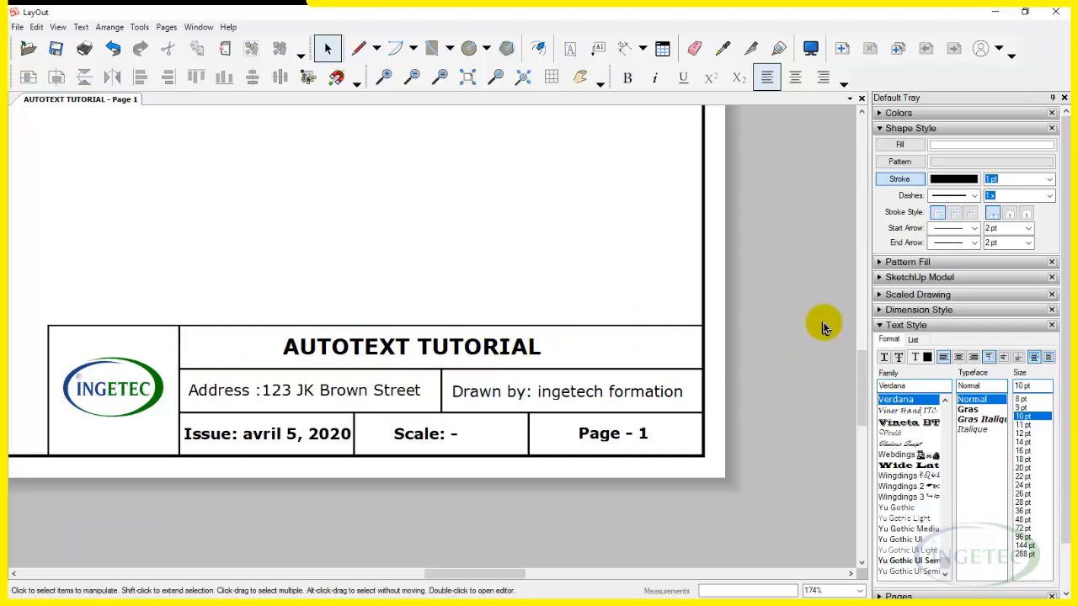
Step: Duplicate the finished title block page four times so the document runs to page 5
{"action": "left_click", "coordinate": [897, 51]}
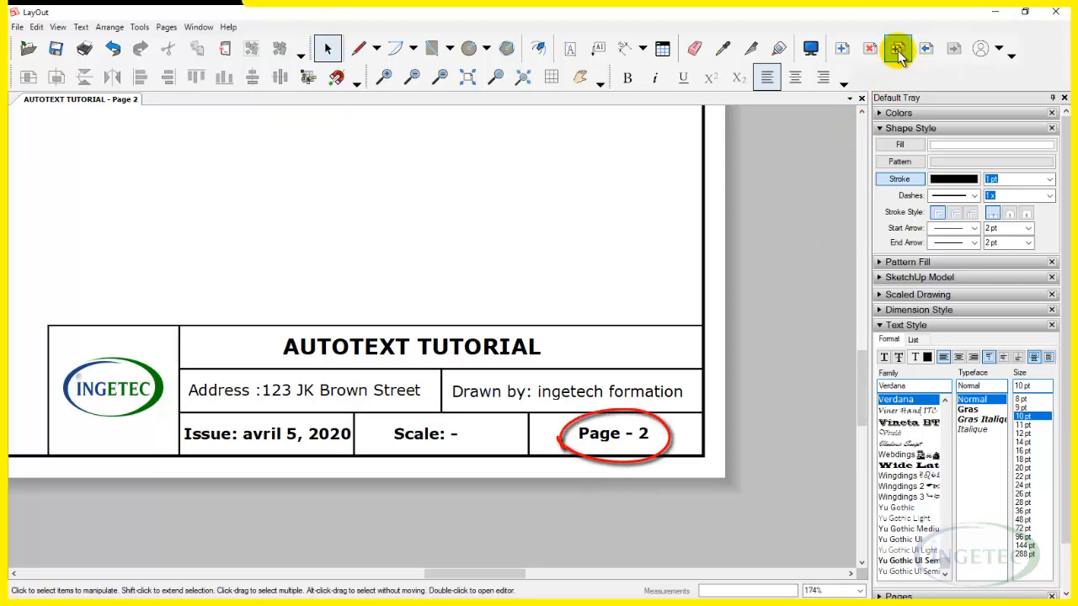
{"action": "left_click", "coordinate": [898, 51]}
{"action": "left_click", "coordinate": [924, 326]}
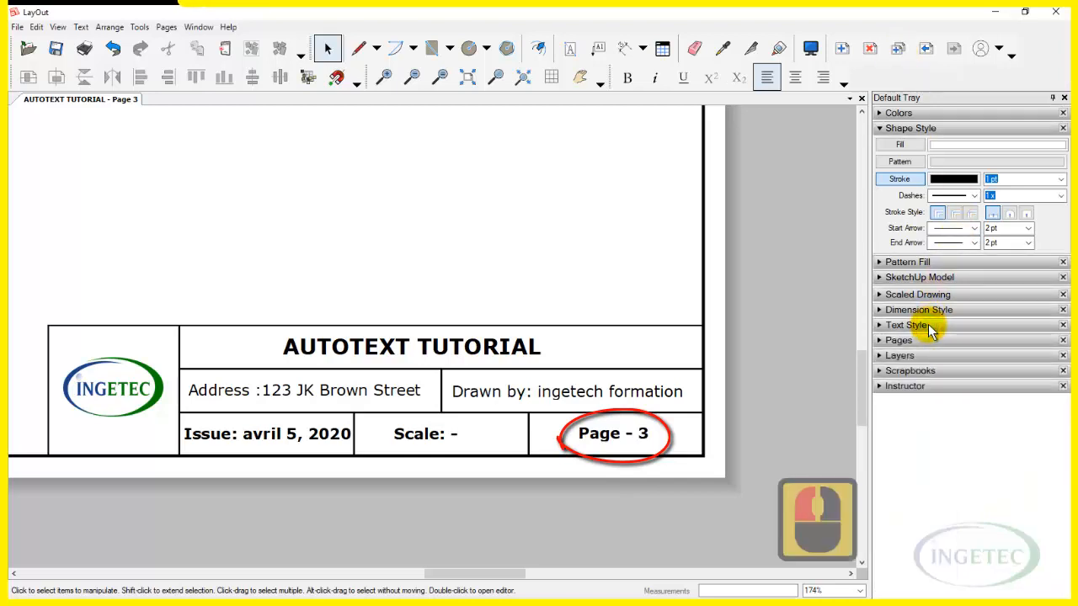
{"action": "left_click", "coordinate": [930, 340]}
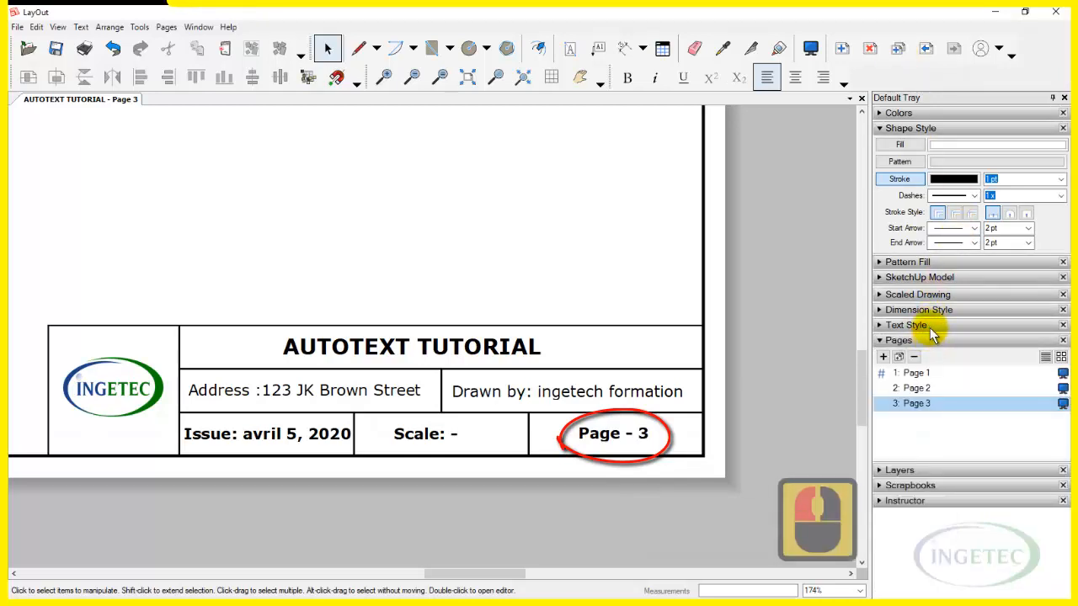
{"action": "left_click", "coordinate": [898, 357]}
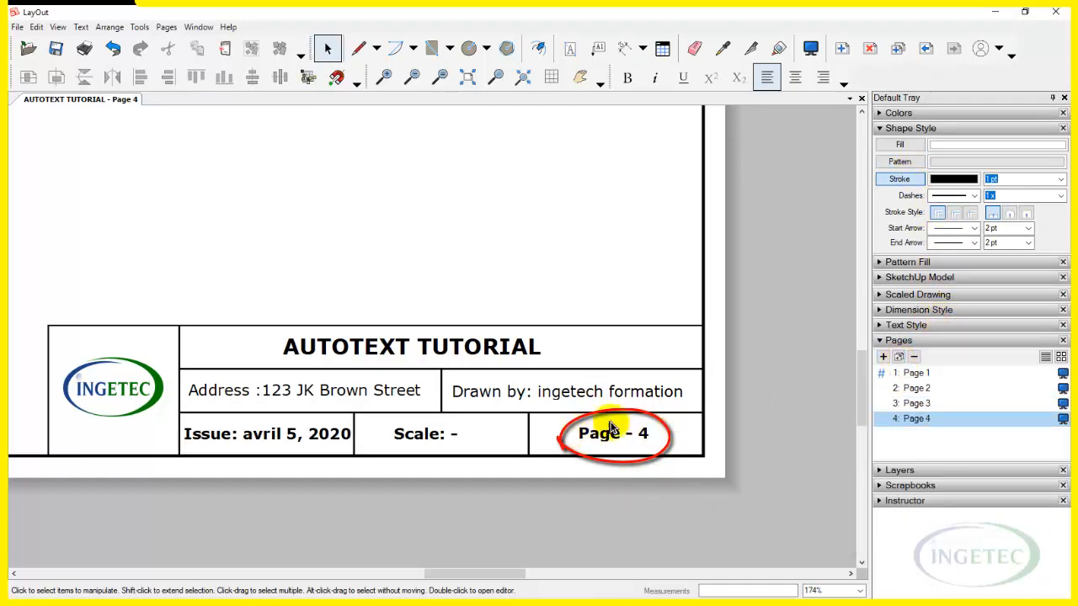
{"action": "left_click", "coordinate": [898, 357]}
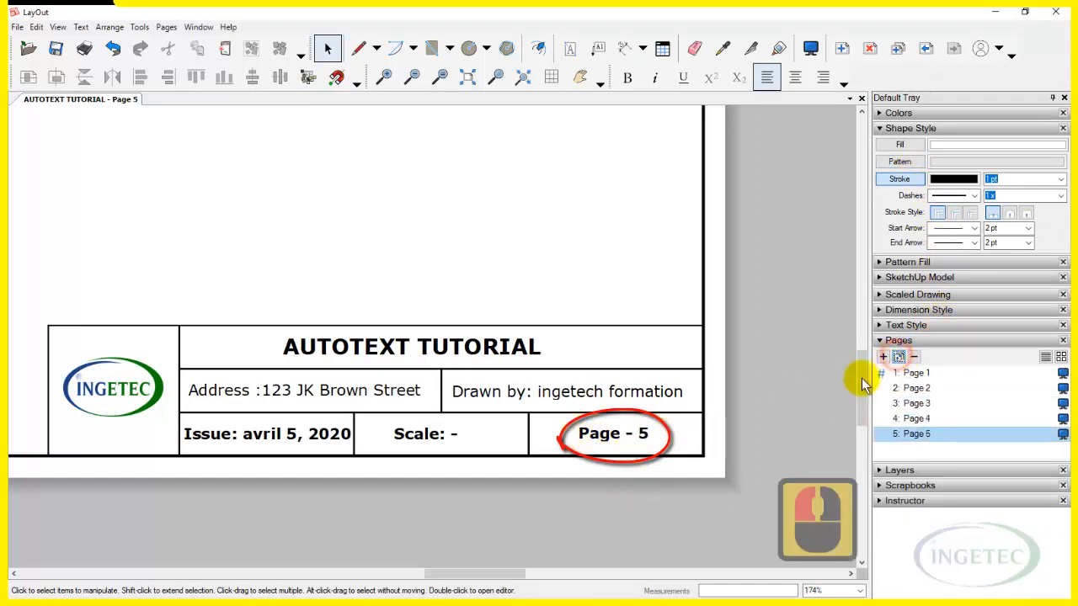
{"action": "scroll", "coordinate": [755, 437], "scroll_direction": "down", "scroll_amount": 6}
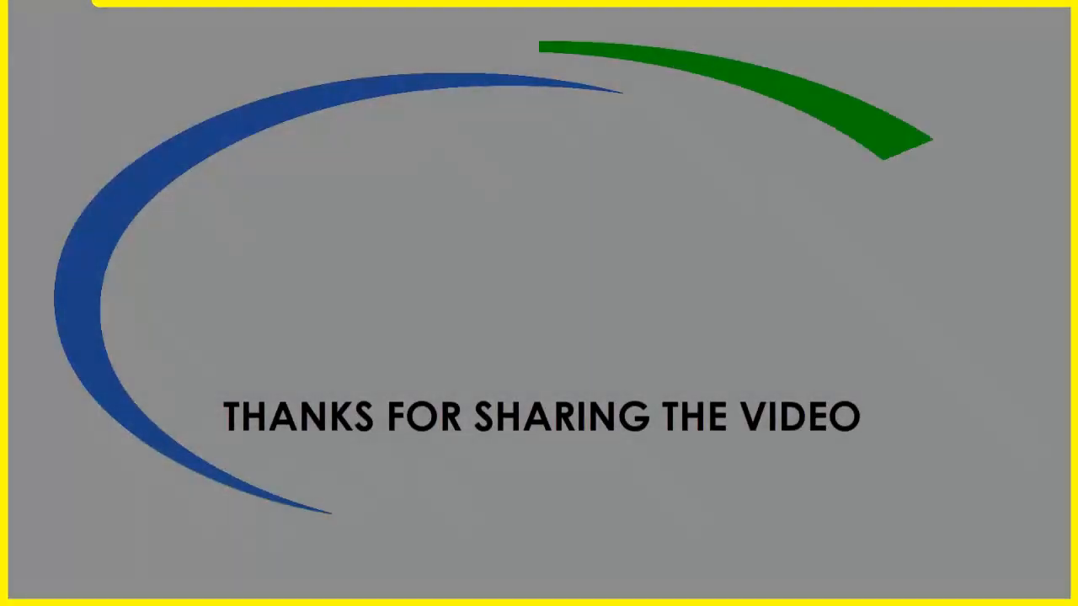